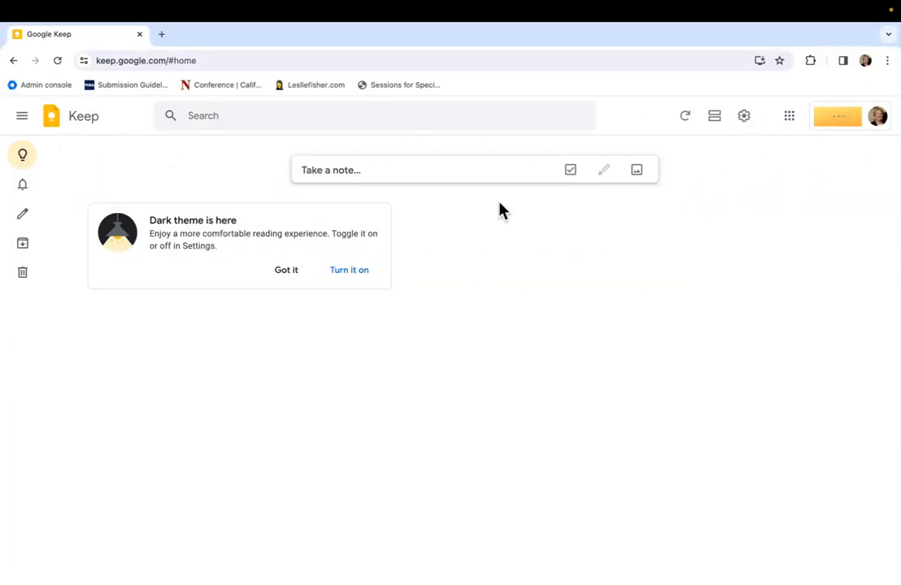
Start a new note and title it "Monday: January 29th"
click(338, 172)
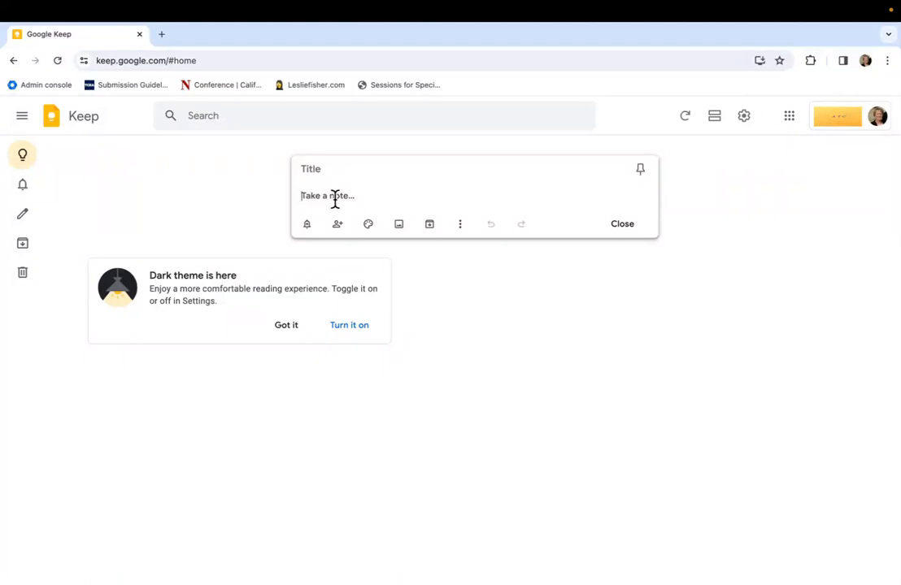
click(622, 225)
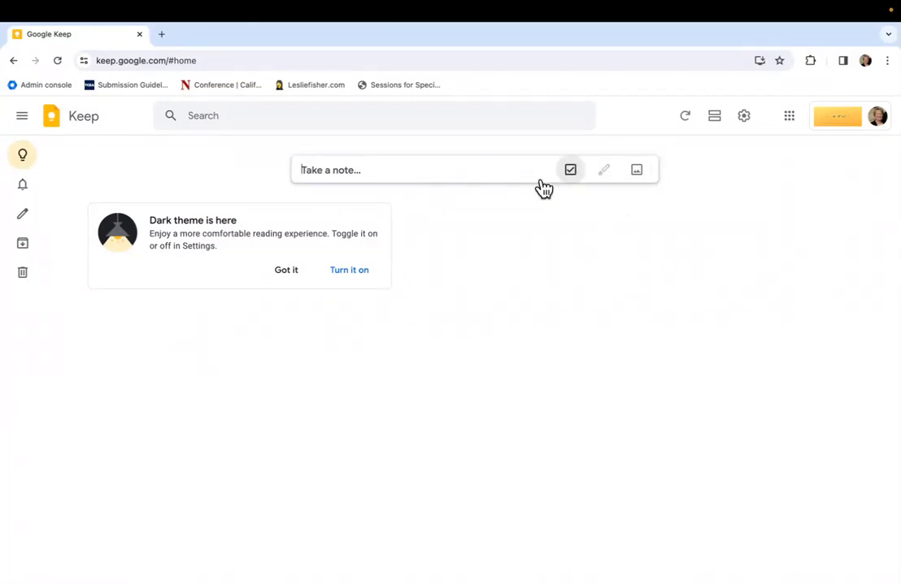
click(391, 170)
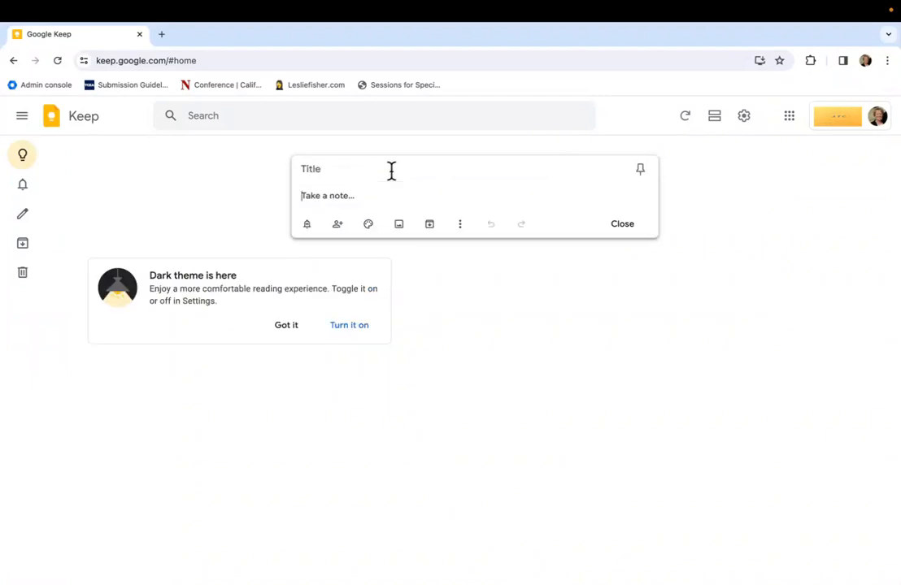
click(337, 169)
text(Monday: January)
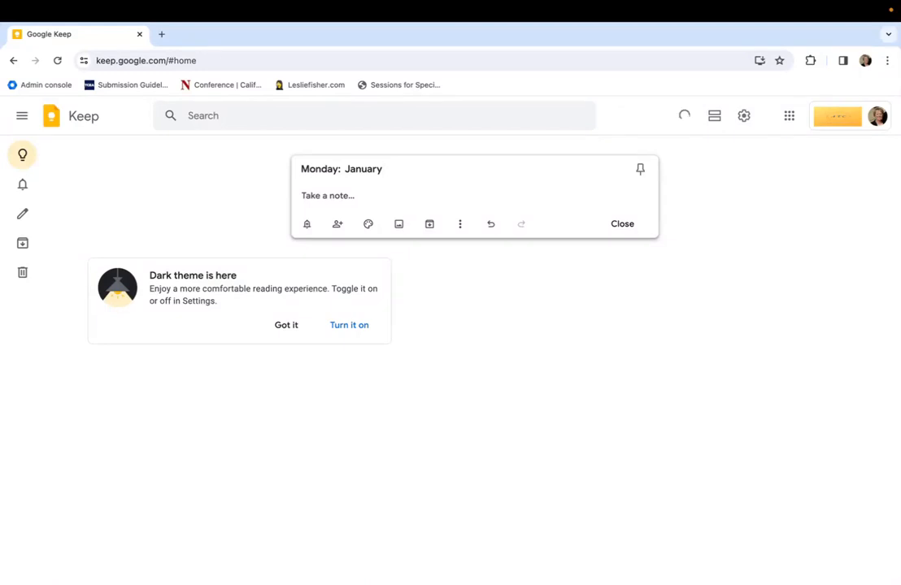
text( 29th)
click(368, 194)
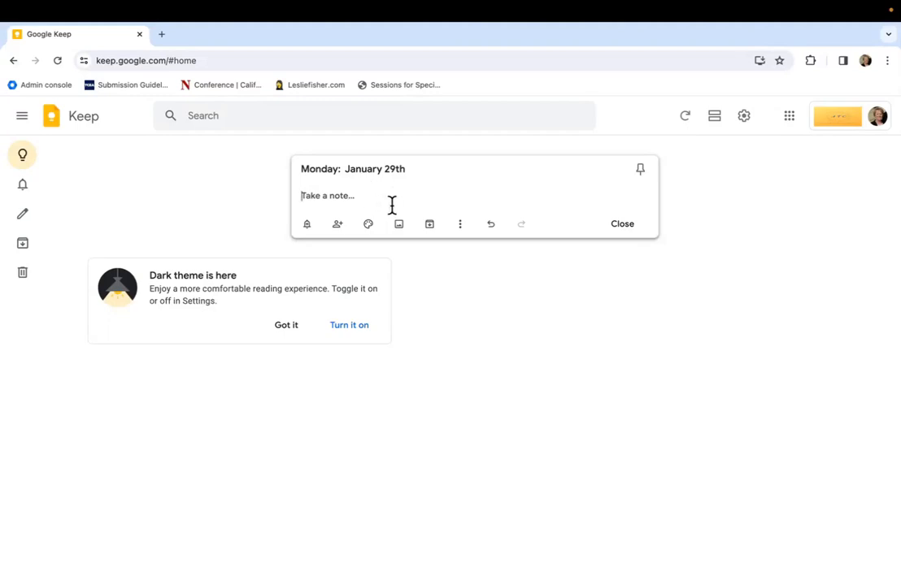
Turn the note body into a checklist and add the item "Math worksheet"
click(461, 224)
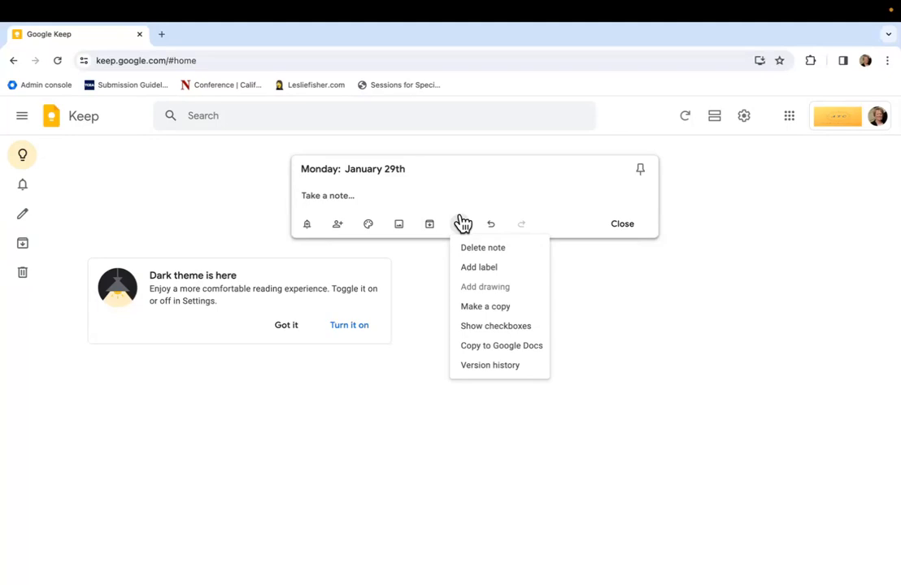
click(518, 329)
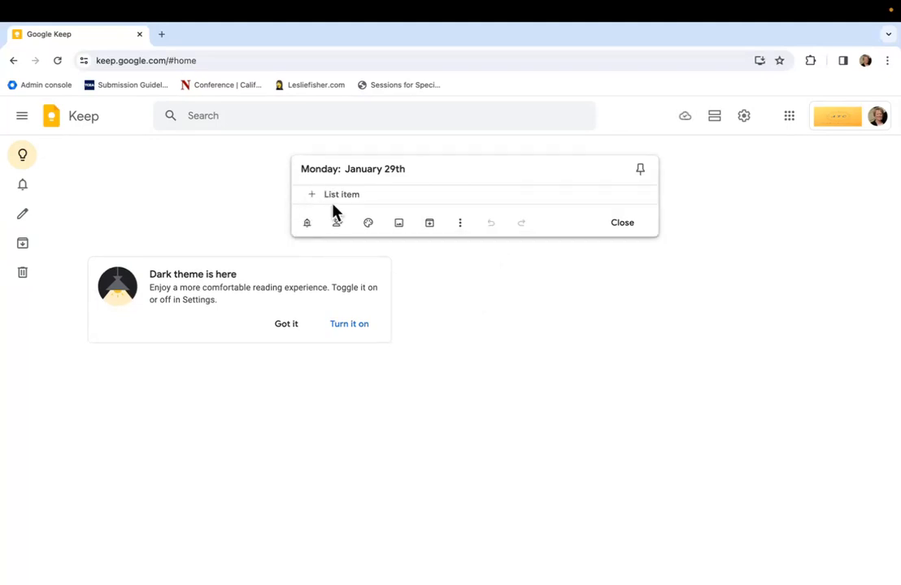
click(357, 202)
text(Math work)
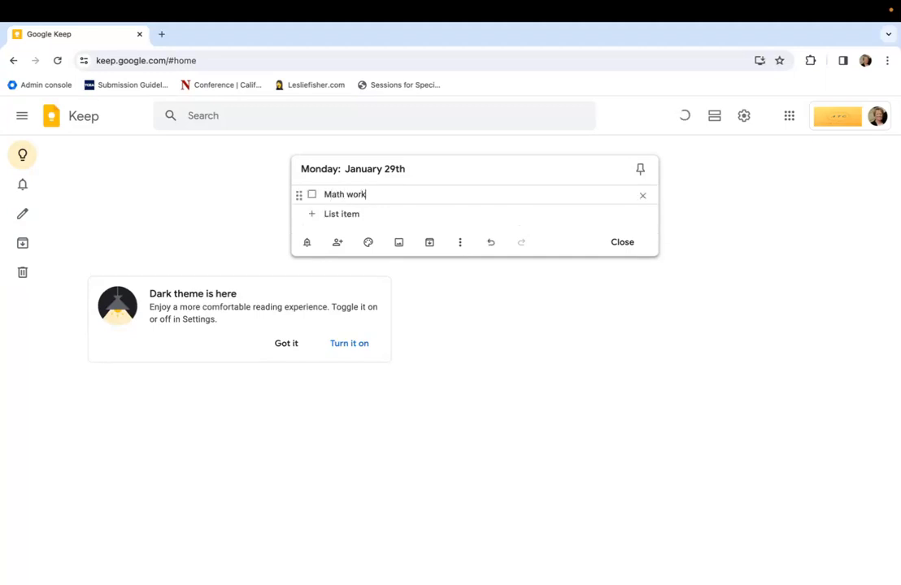
text(sheet)
key(Return)
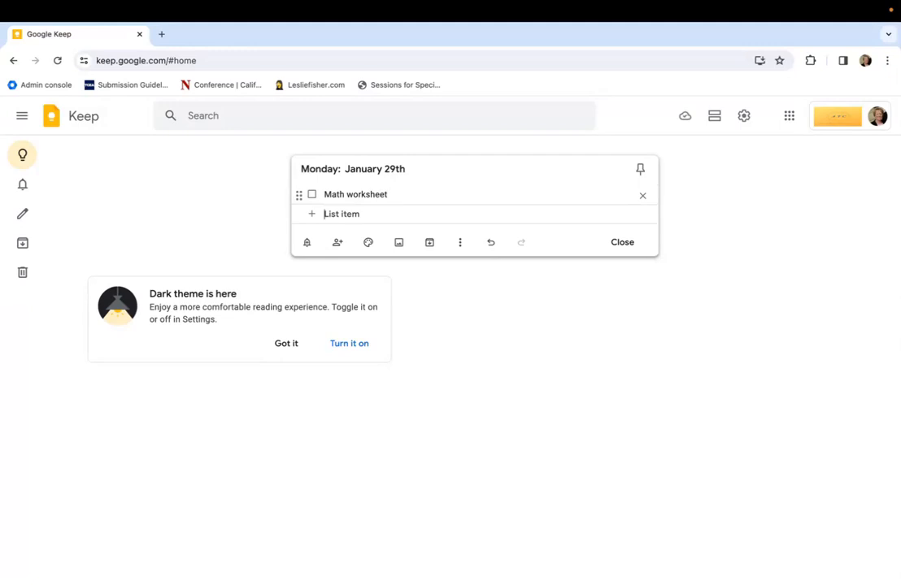
Add the checklist items "English Vocab Sheet" and "Start working on science research project", placing the science item second
text(E)
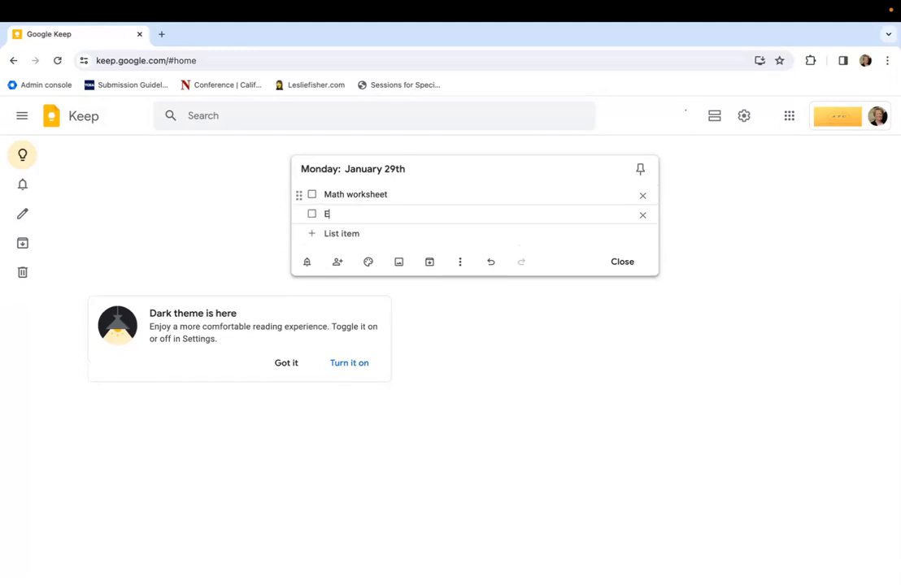
text(nglish Vocab Sheet)
key(Return)
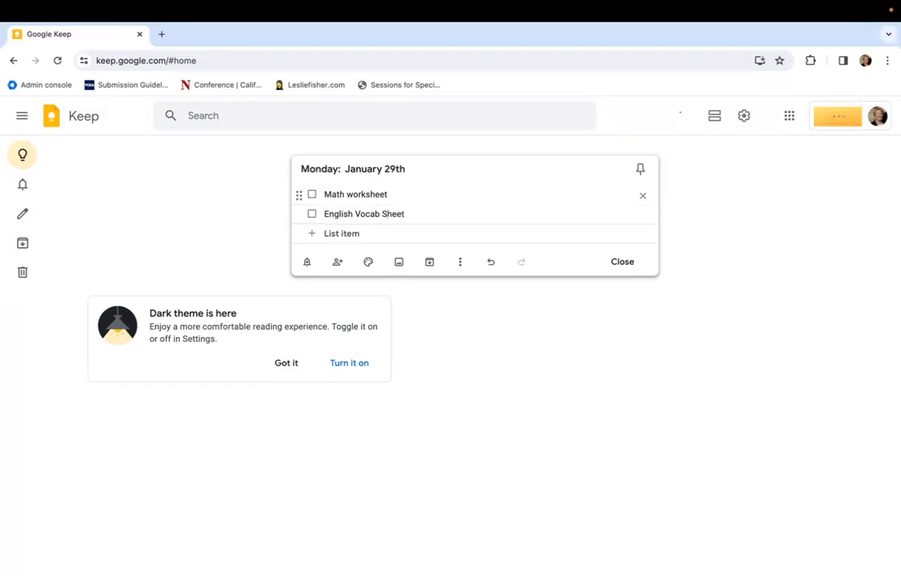
text(Start wor)
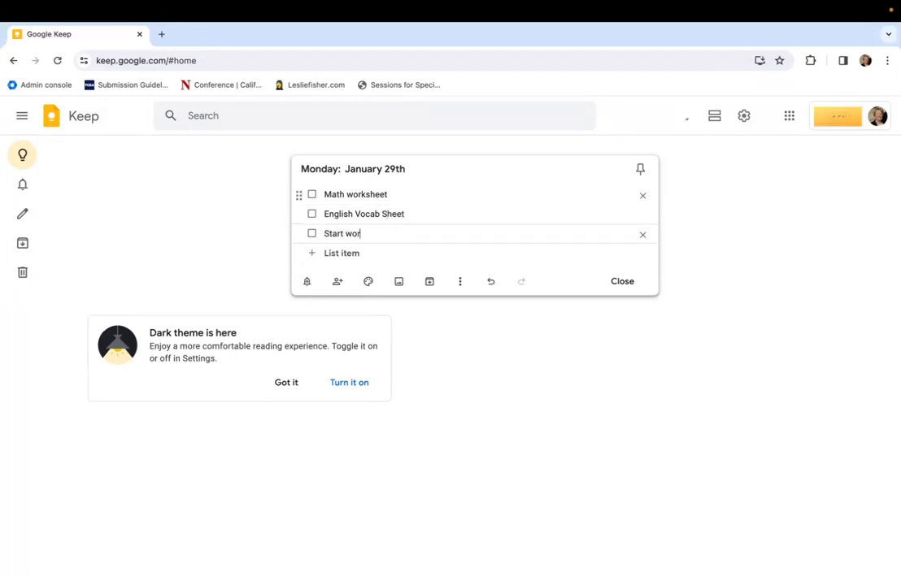
text(king on science research pr)
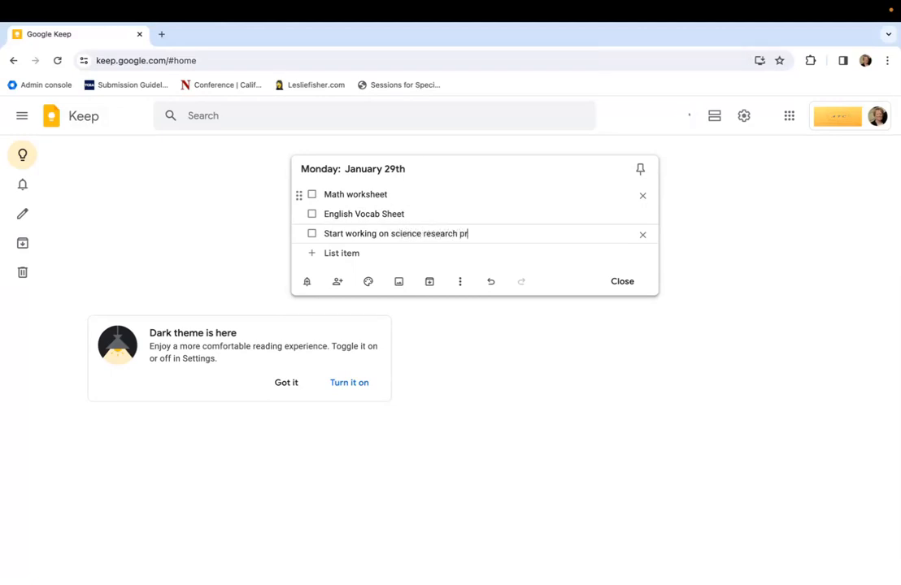
text(oject)
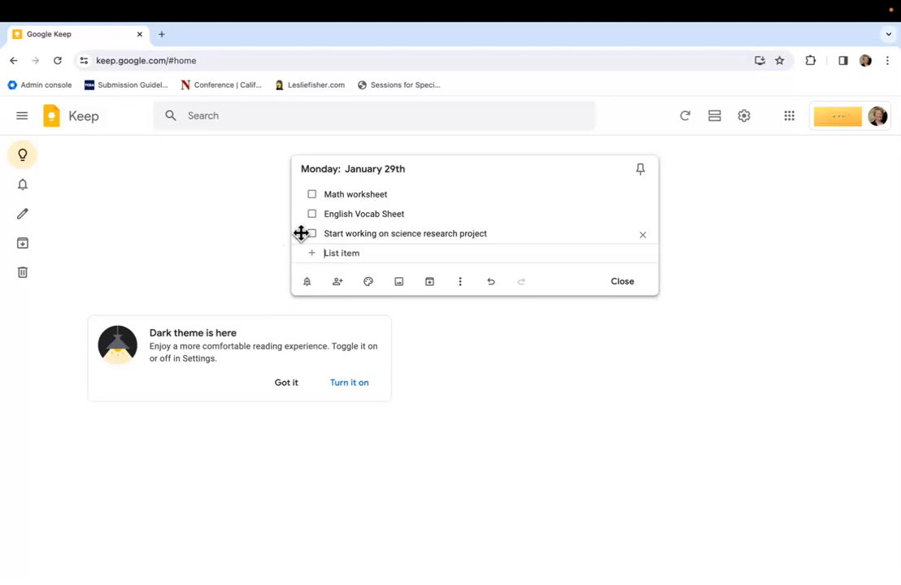
drag(301, 233, 311, 215)
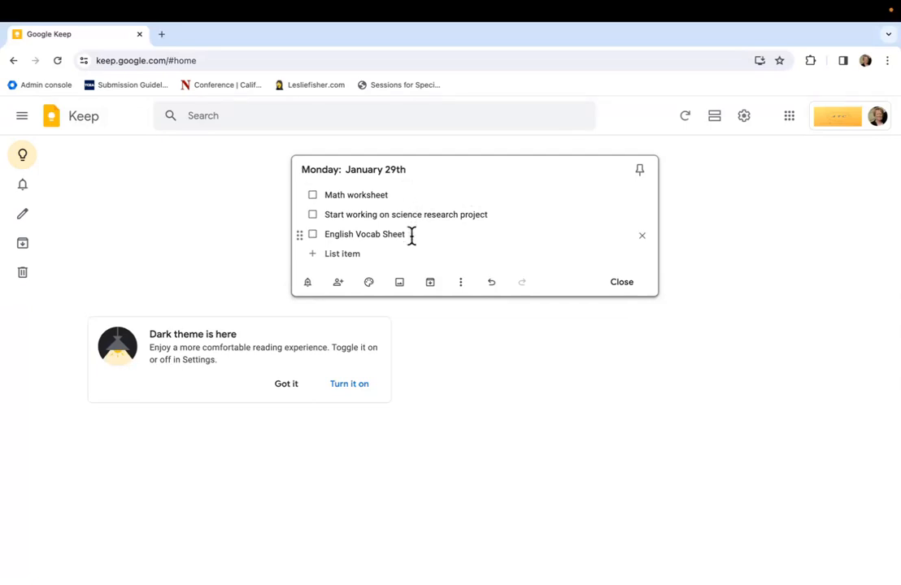
Append ": Due Tuesday" to the math worksheet item and ": Due Wednesday" to the English Vocab Sheet item
click(391, 196)
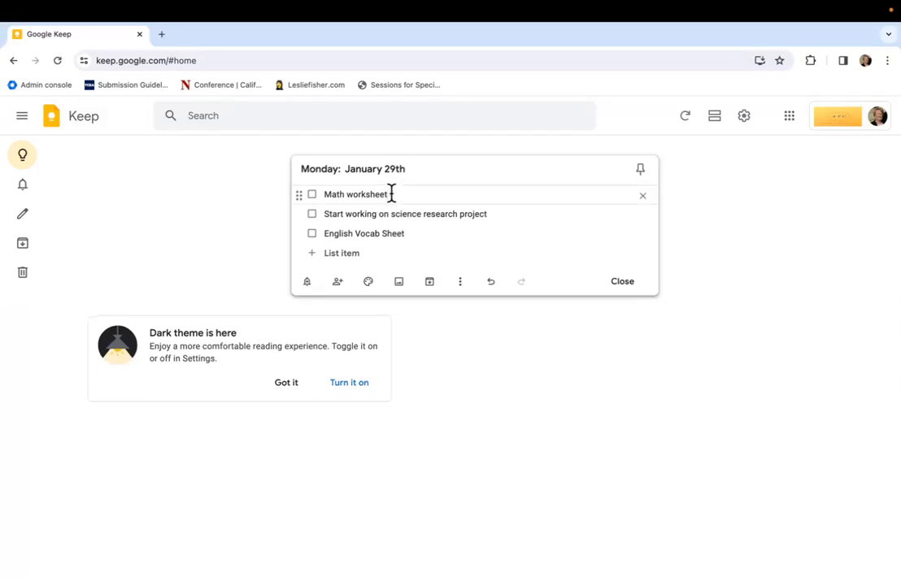
text(: Due Tuesday)
click(409, 236)
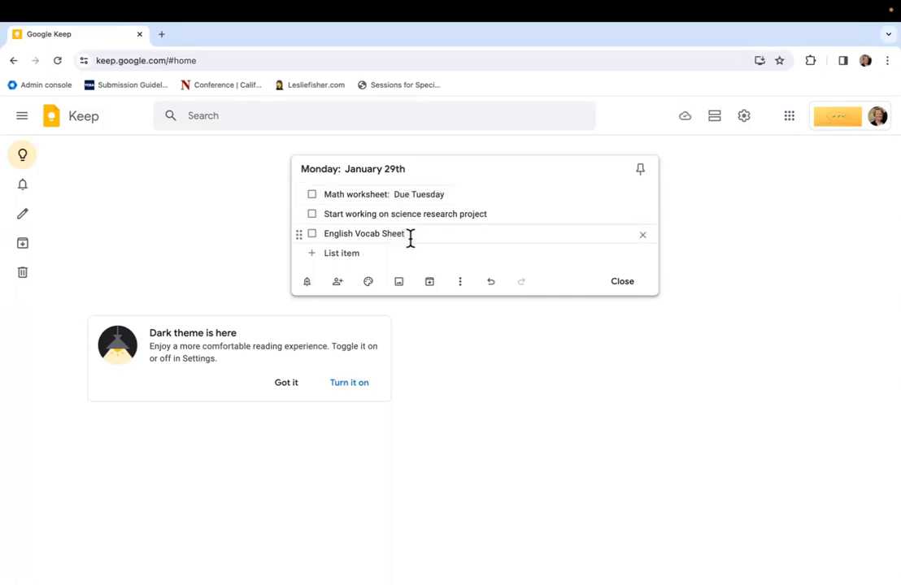
text(: Due Wednesday)
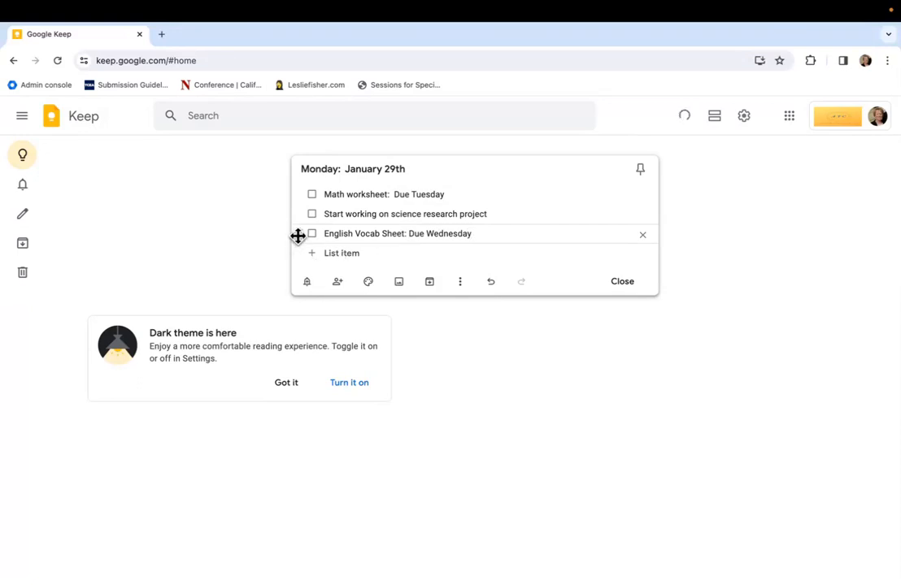
mouse_move(298, 235)
mouse_down()
mouse_move(299, 195)
mouse_move(302, 235)
mouse_up()
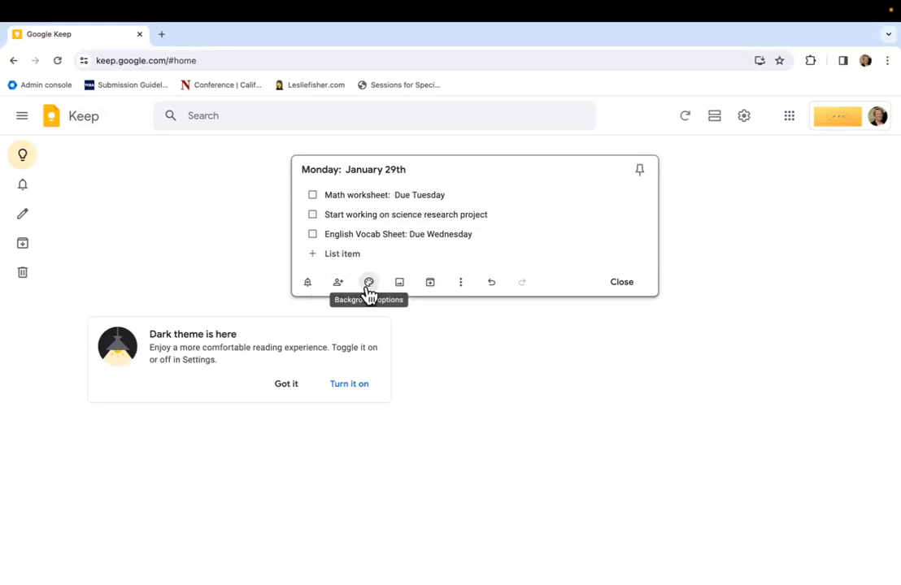
Give the note a light red background color without a background image and close it
click(368, 291)
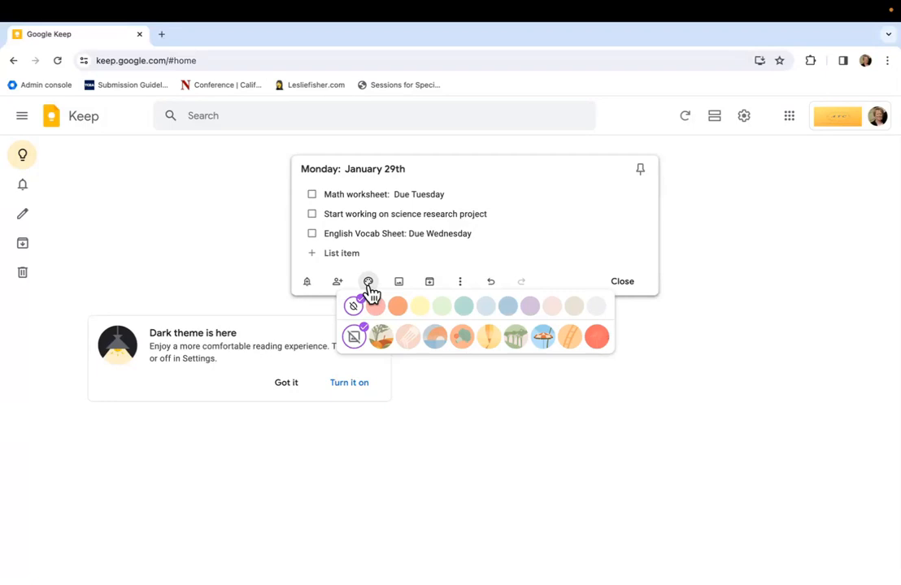
click(376, 309)
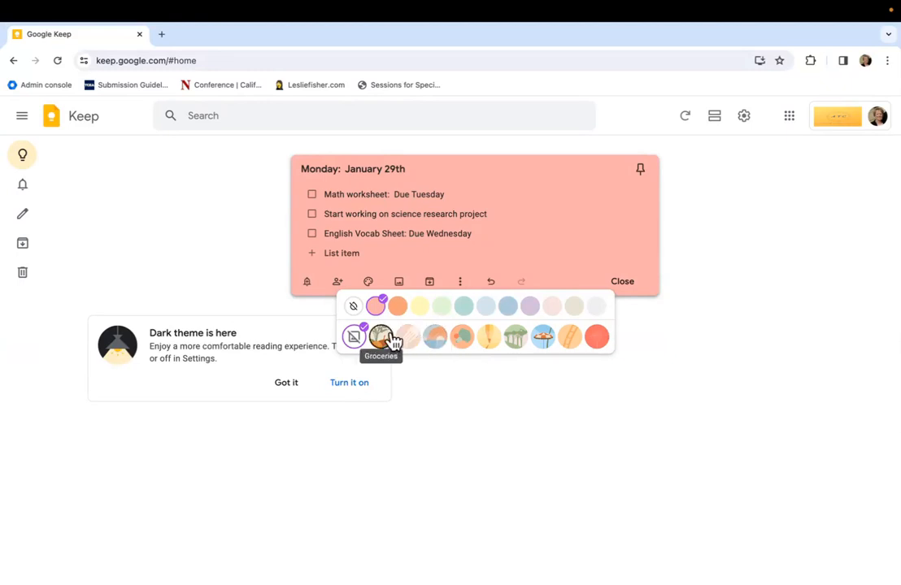
click(543, 342)
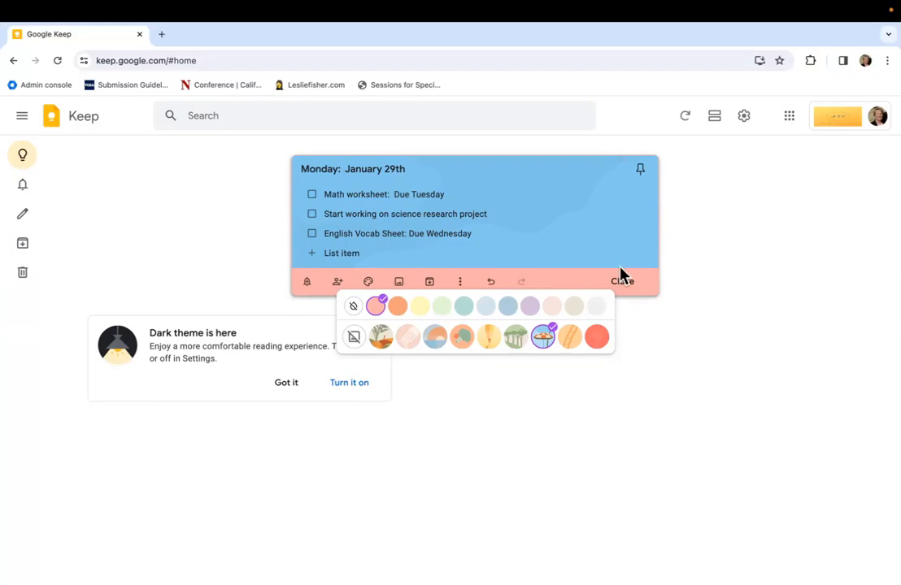
click(354, 337)
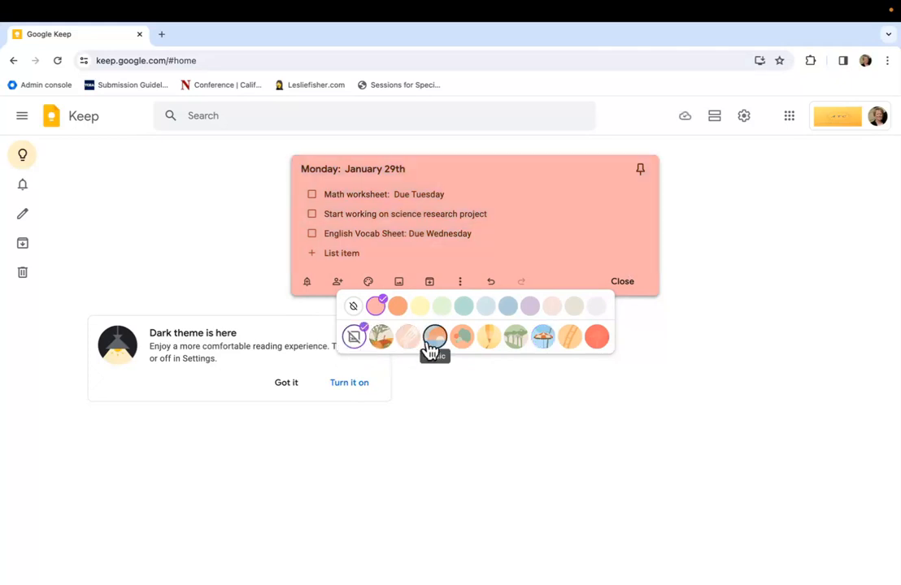
click(675, 354)
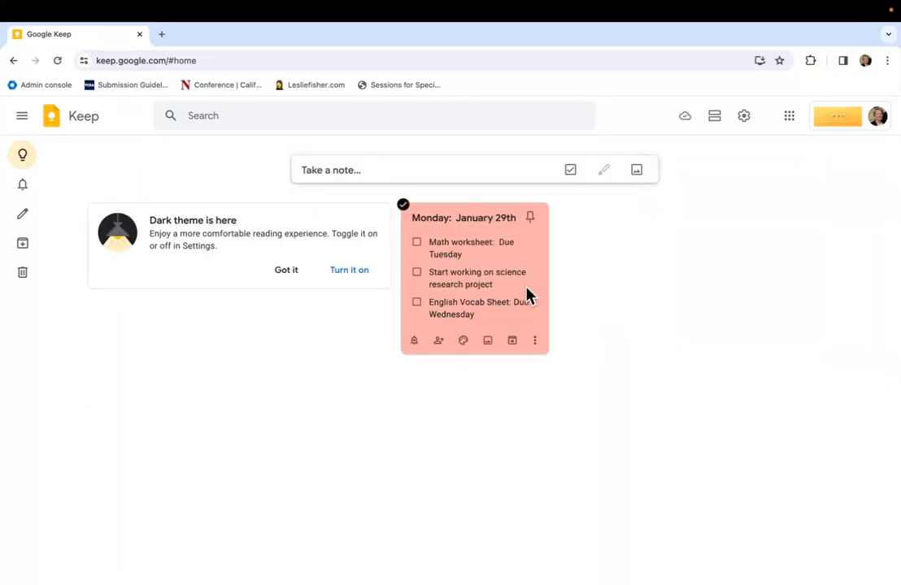
click(527, 297)
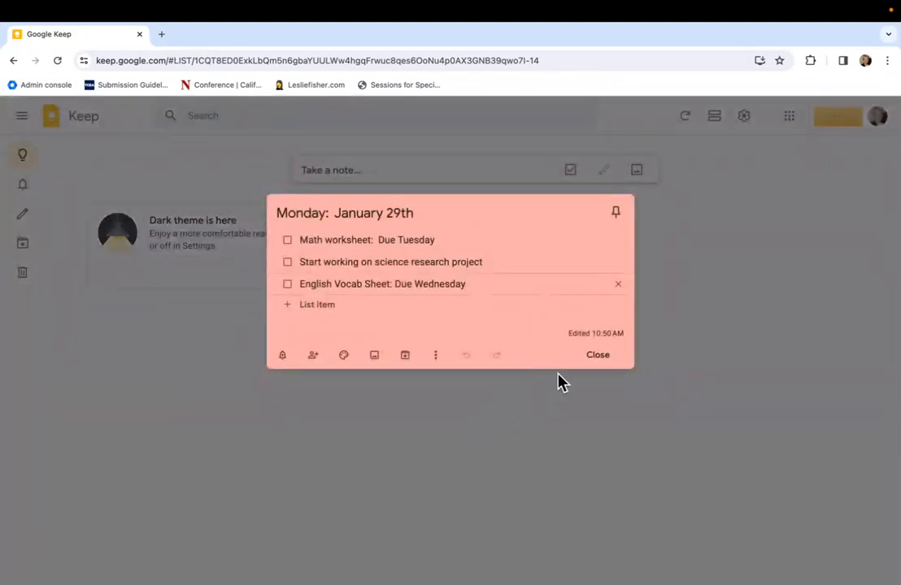
click(688, 305)
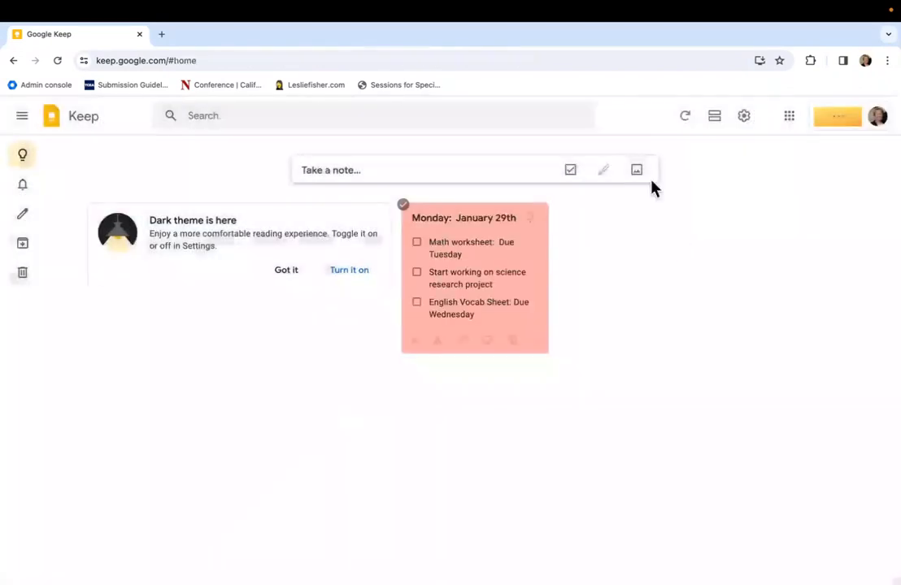
Reopen the homework note and add the checklist item "Bring Novel in to school on Tuesday"
click(519, 246)
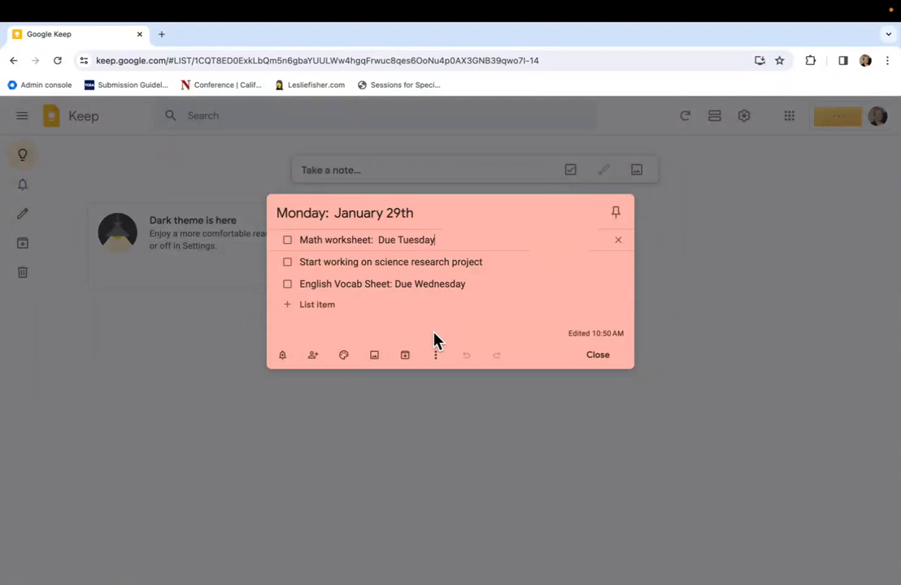
click(317, 304)
text(Bring )
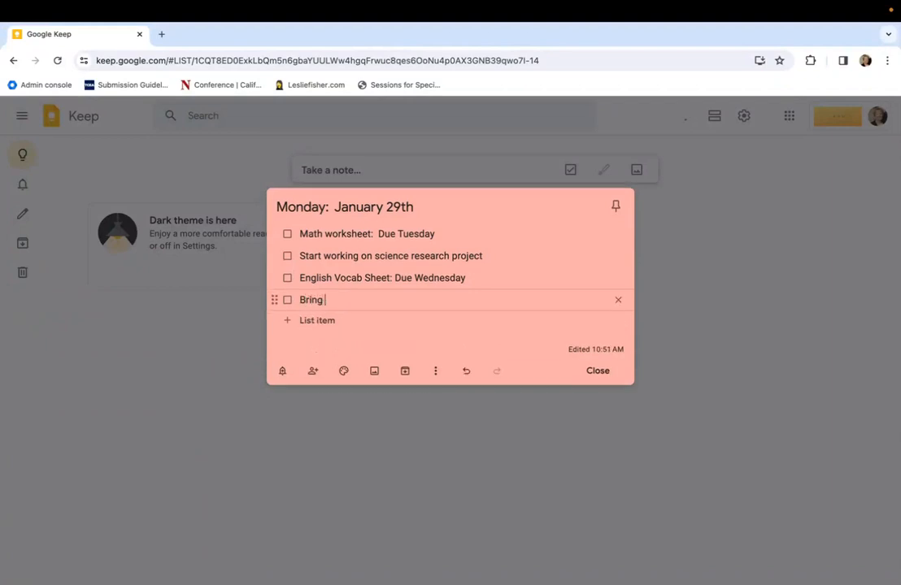
text(Novel in to school on T)
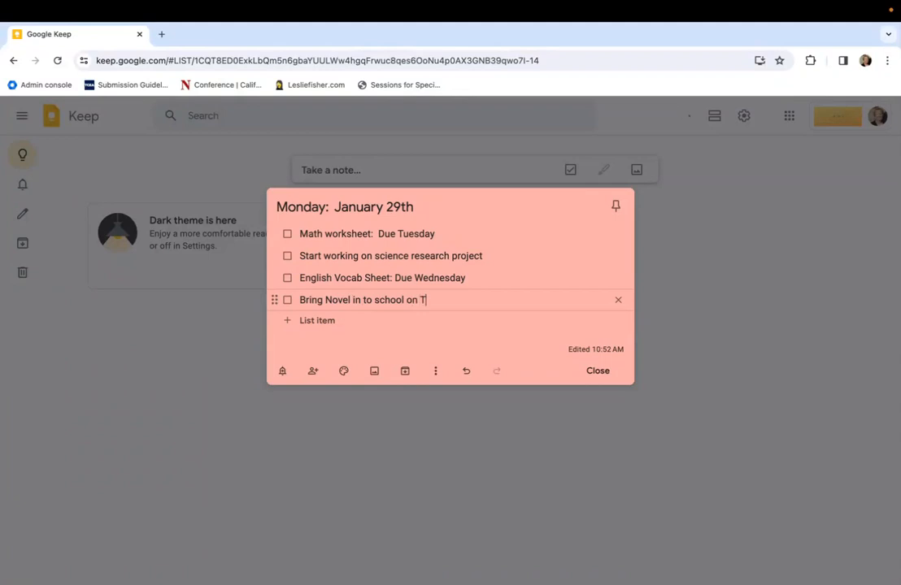
text(uesday)
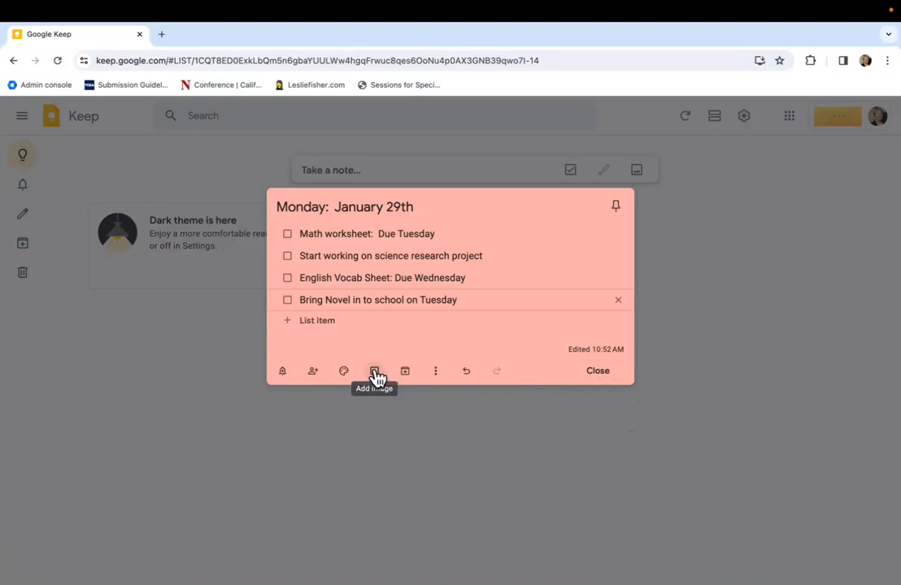
Try to label the note "Science Project" and close it
click(436, 374)
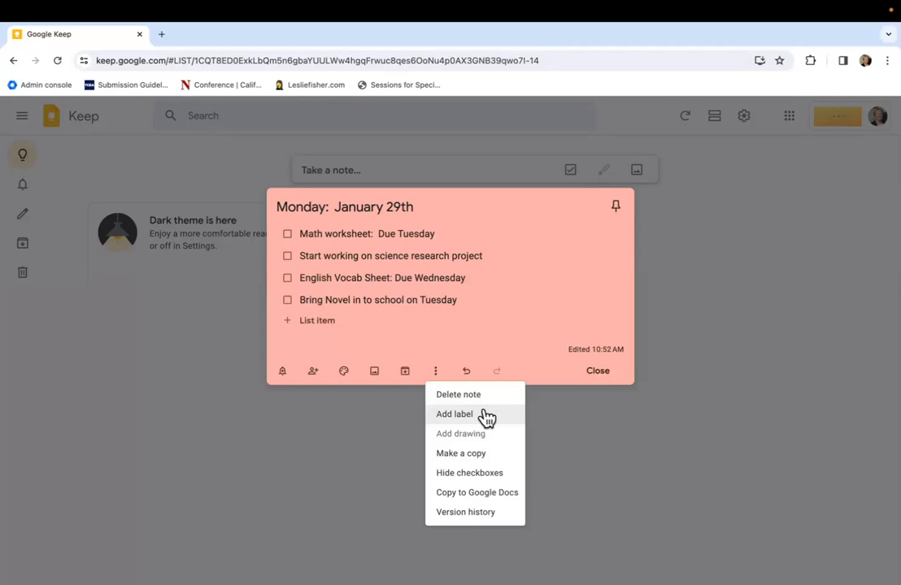
click(485, 416)
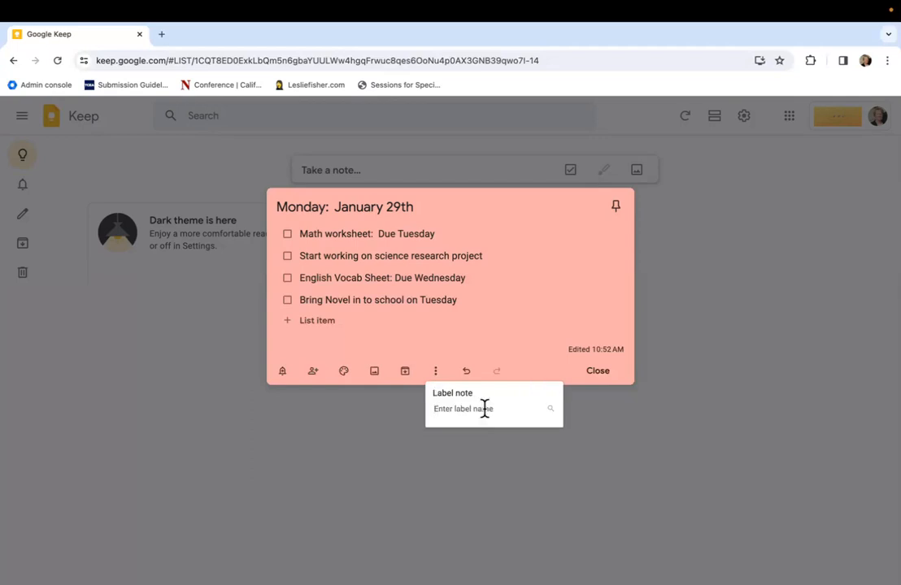
text(Scienc)
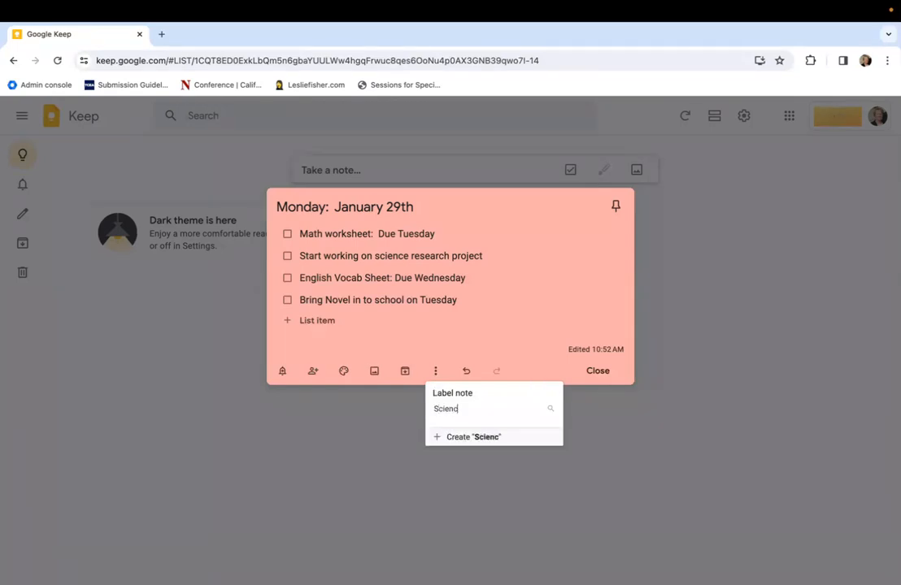
text(e Project)
click(650, 465)
click(650, 465)
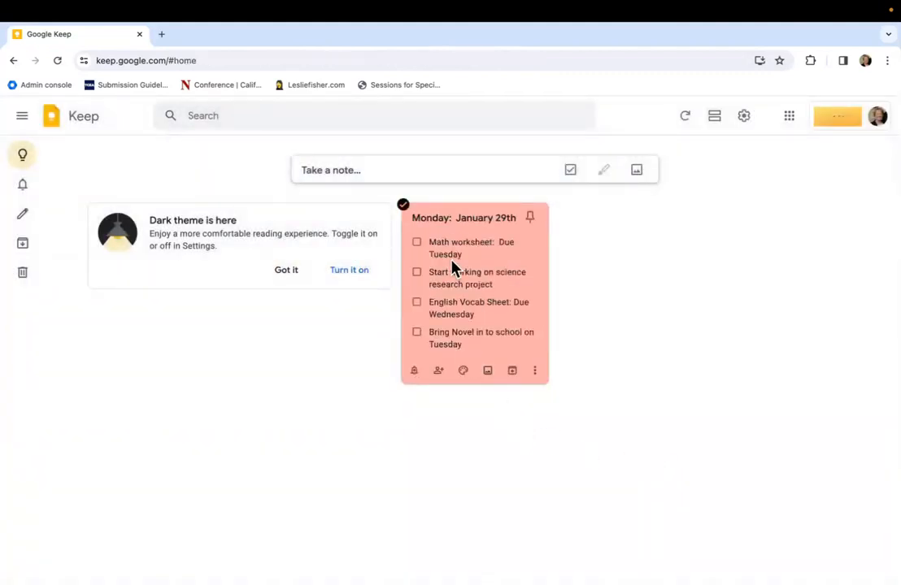
mouse_move(25, 180)
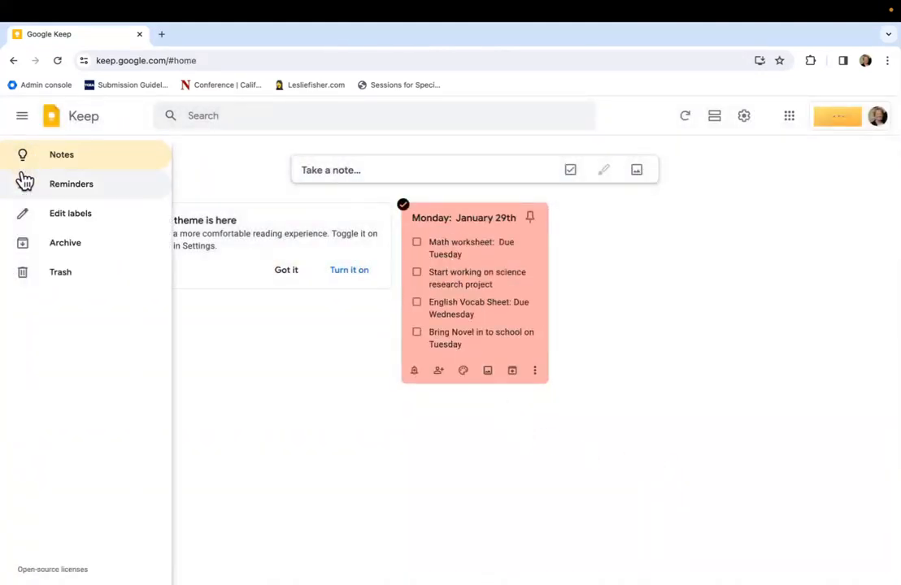
Search the notes for "science", clear the search and return to the homework note
click(223, 111)
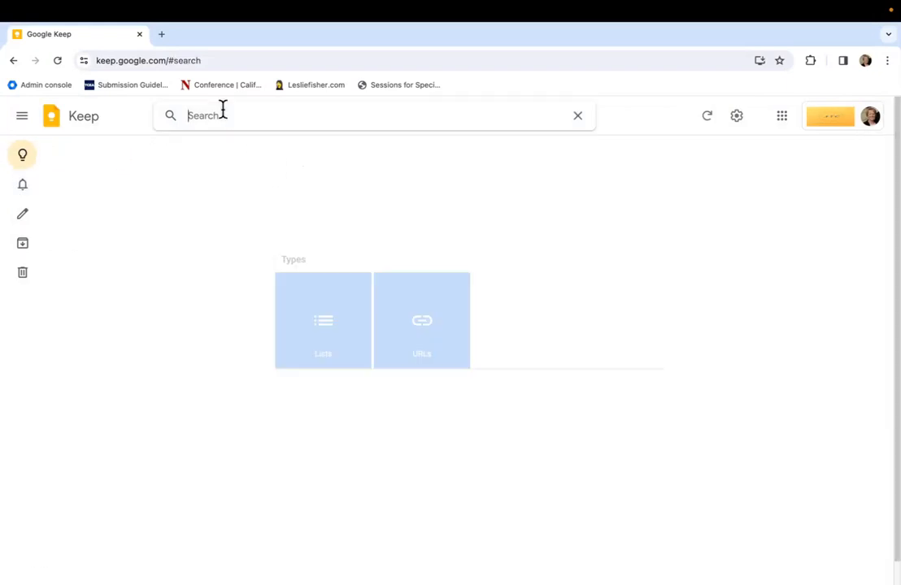
text(science)
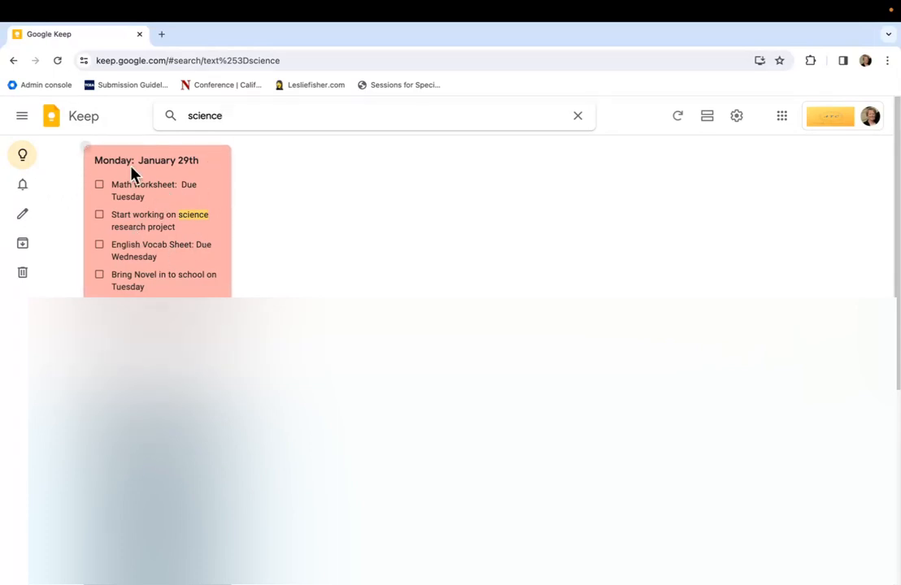
click(578, 120)
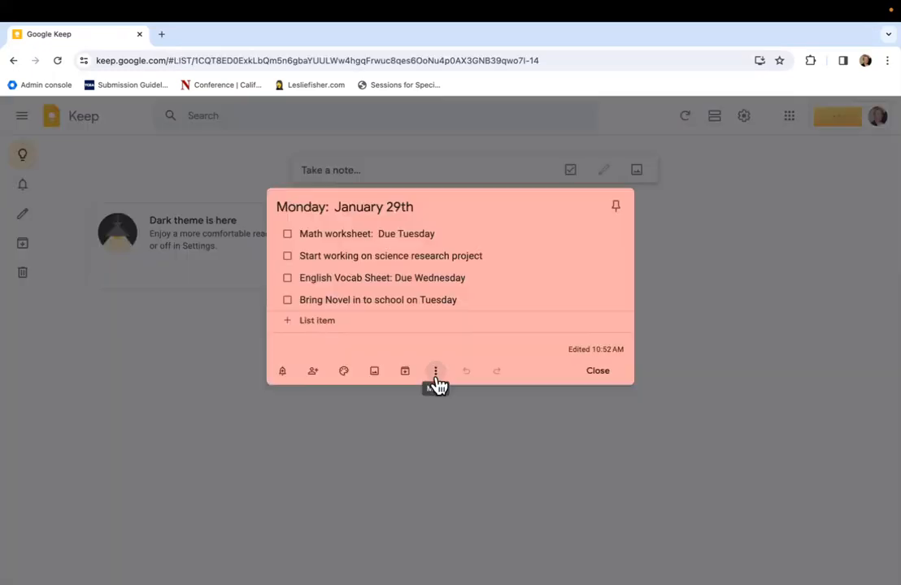
Hide the checkboxes in the Monday, January 29th note and show them again
click(436, 376)
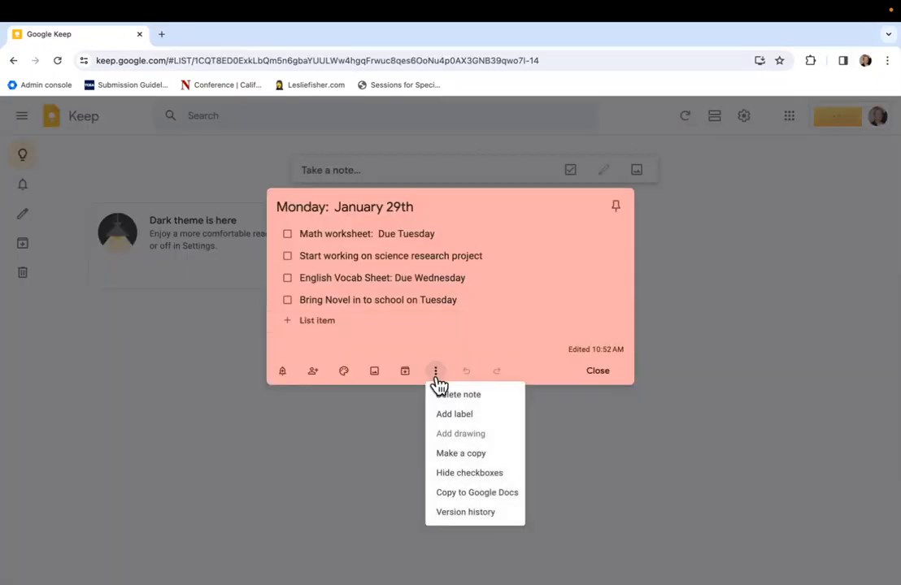
click(509, 482)
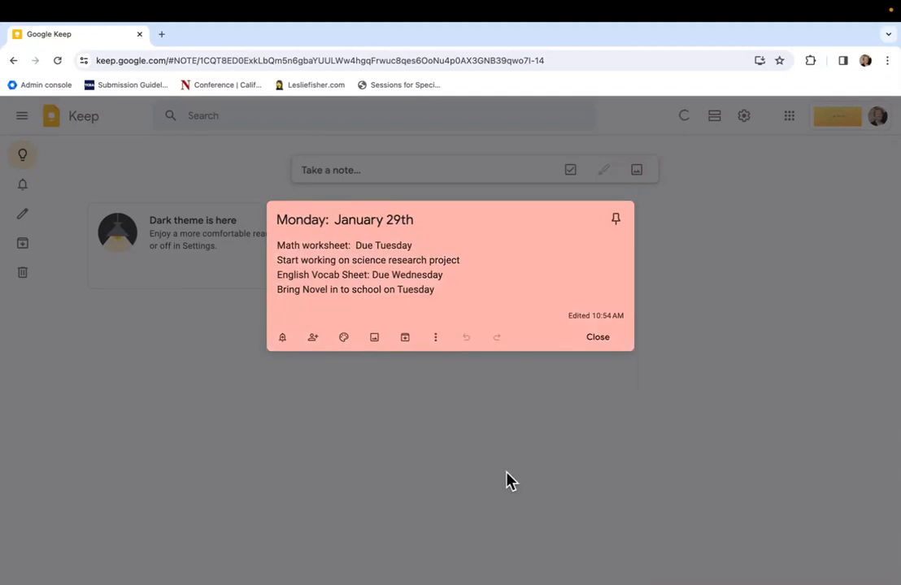
click(435, 339)
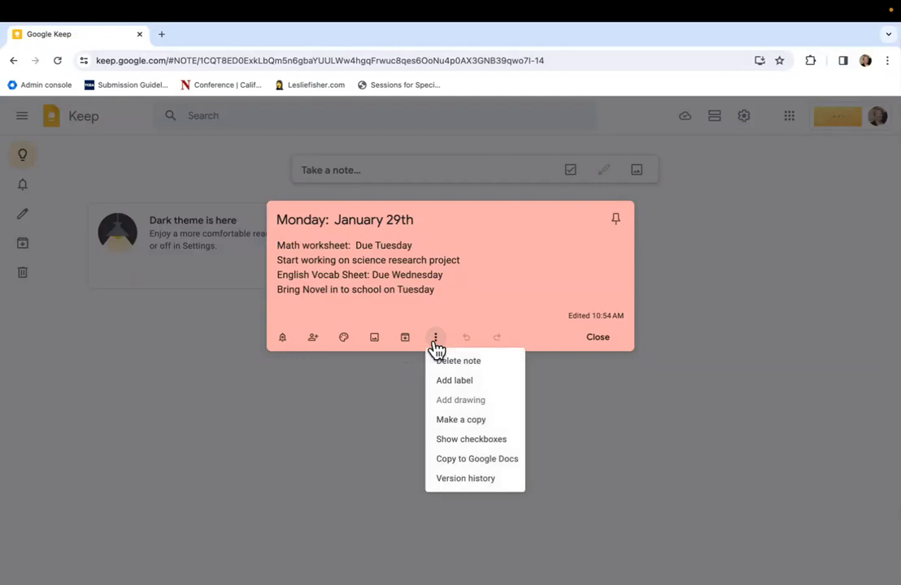
click(508, 440)
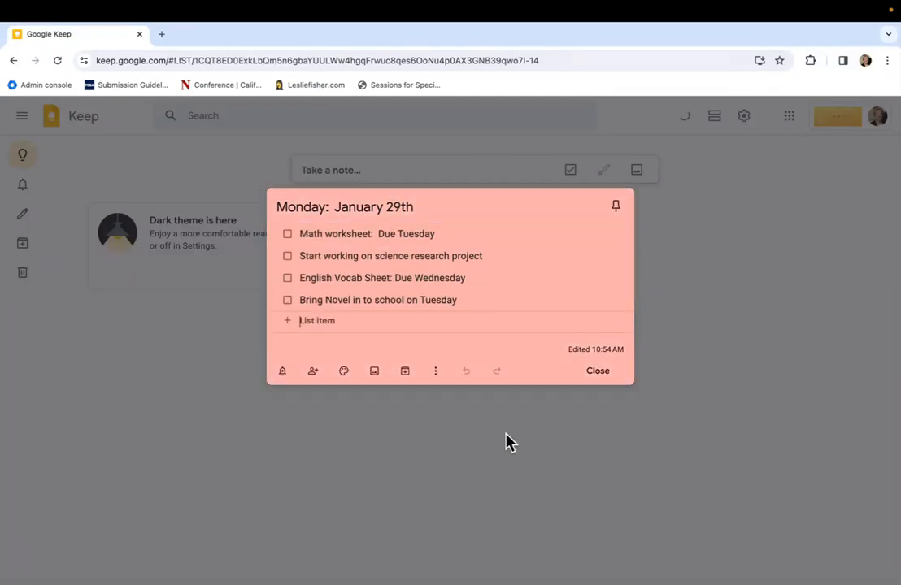
Copy the Monday, January 29th note to Google Docs and open the resulting document
click(437, 370)
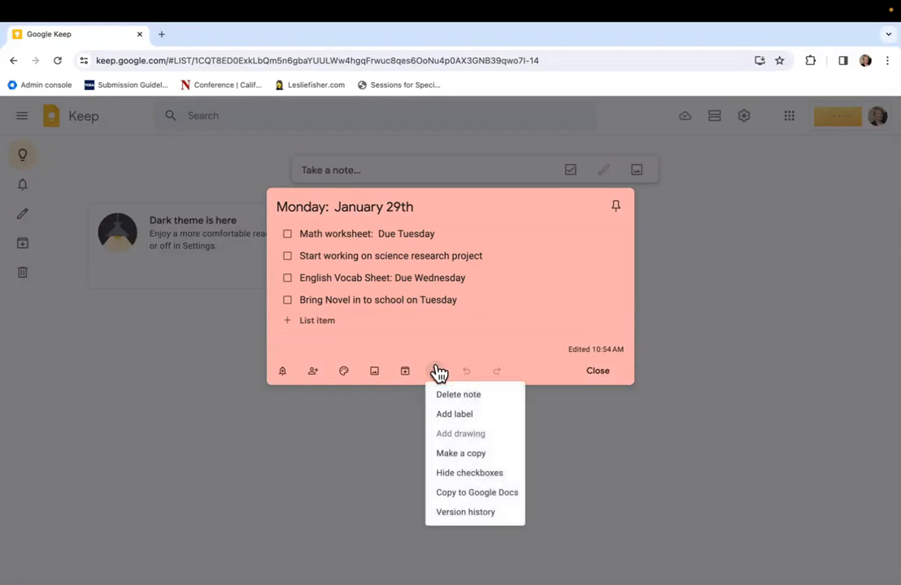
click(510, 496)
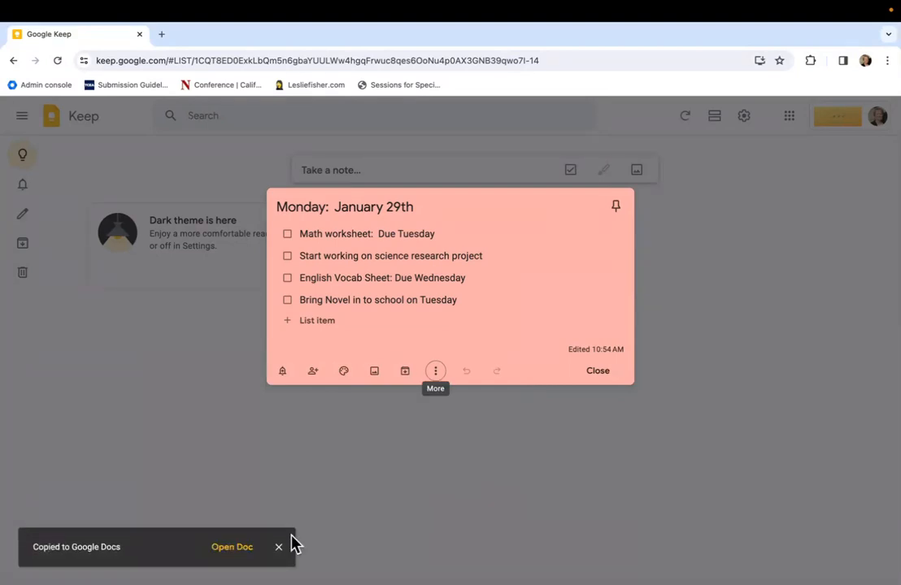
click(238, 548)
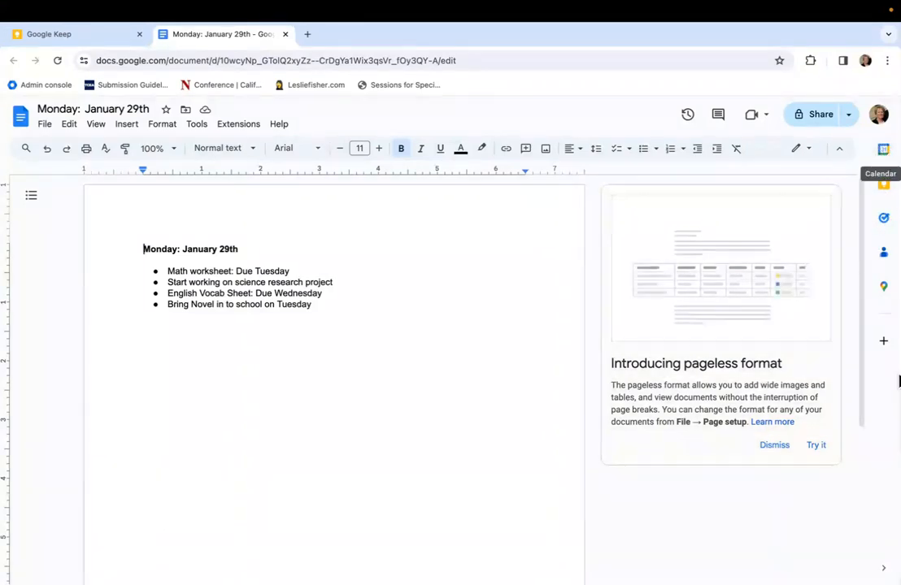
Insert the Monday, January 29th Keep note above the existing list in the document
click(886, 187)
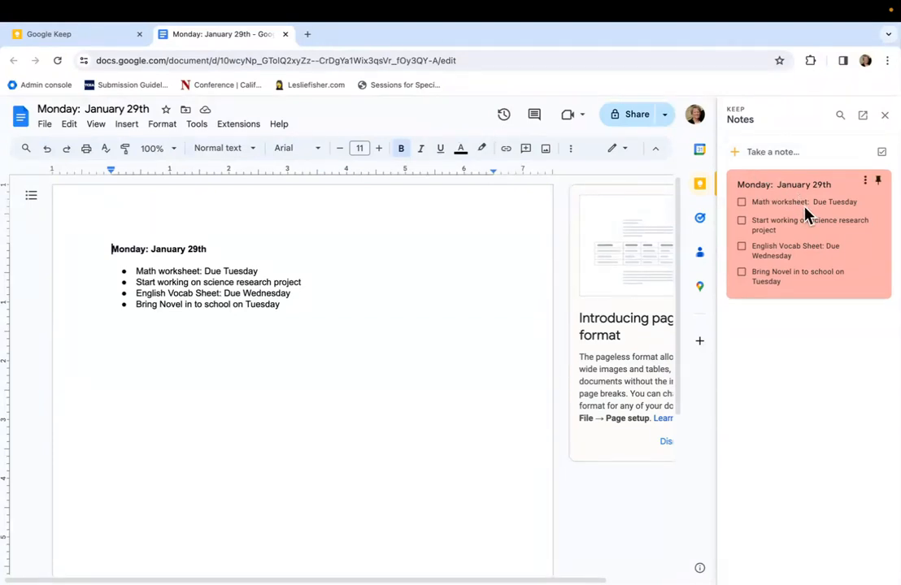
click(866, 183)
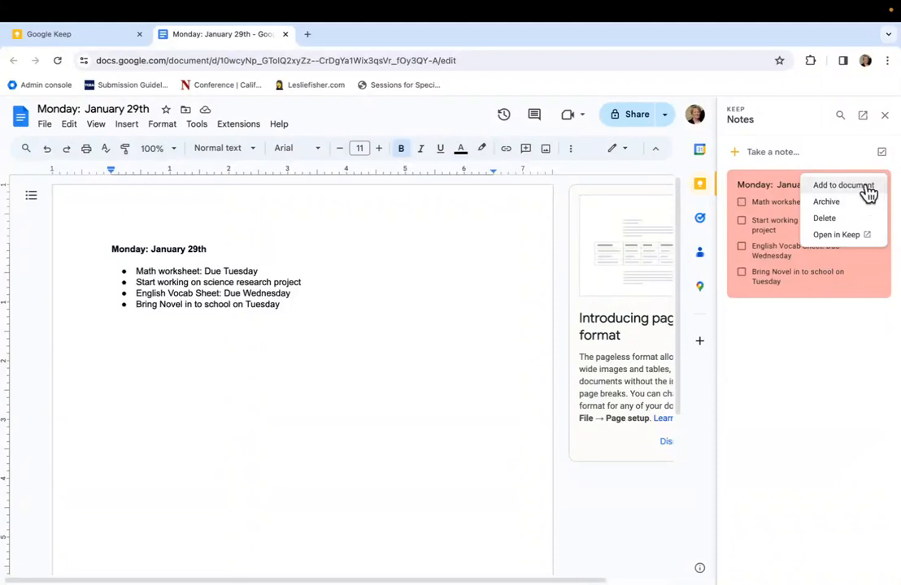
click(843, 186)
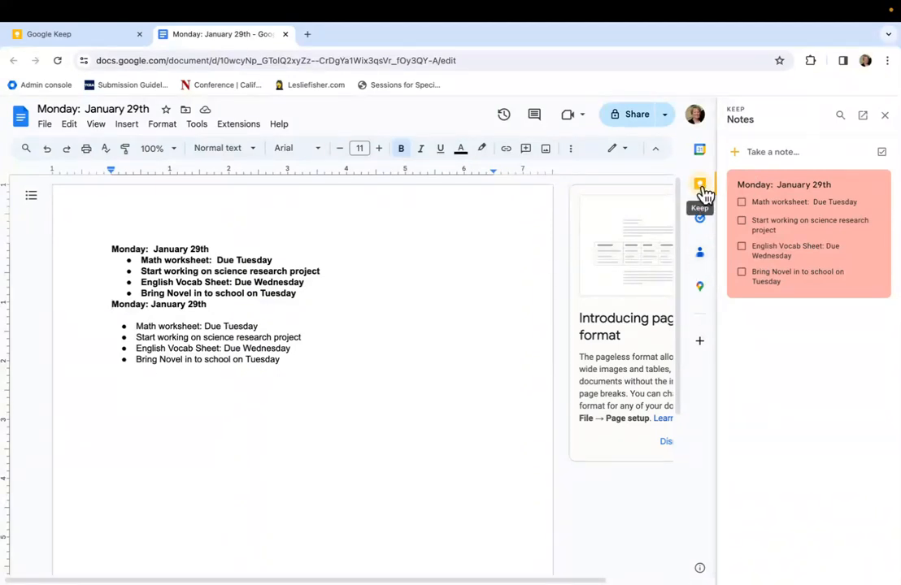
mouse_move(860, 207)
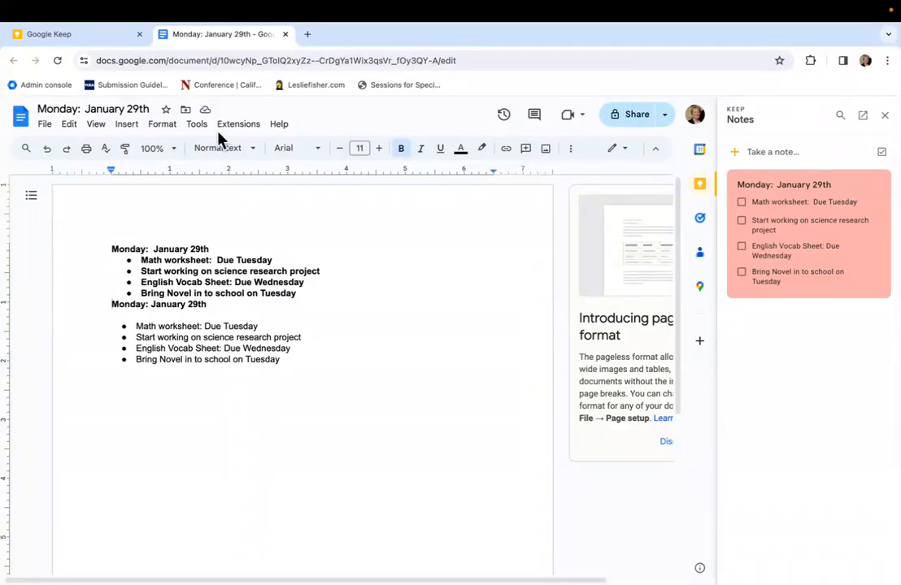
Switch back to Google Keep, look through the homework note's additional options and close the note
click(80, 39)
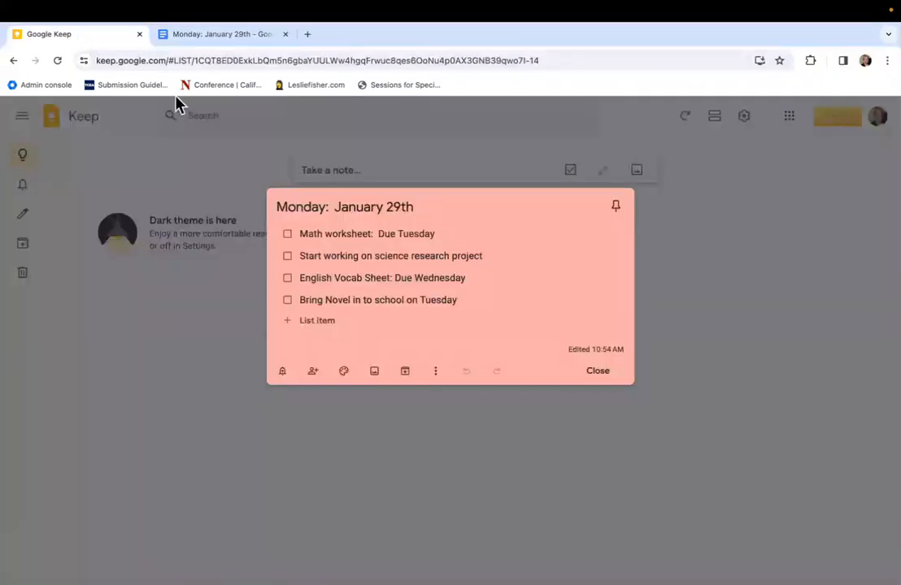
click(435, 379)
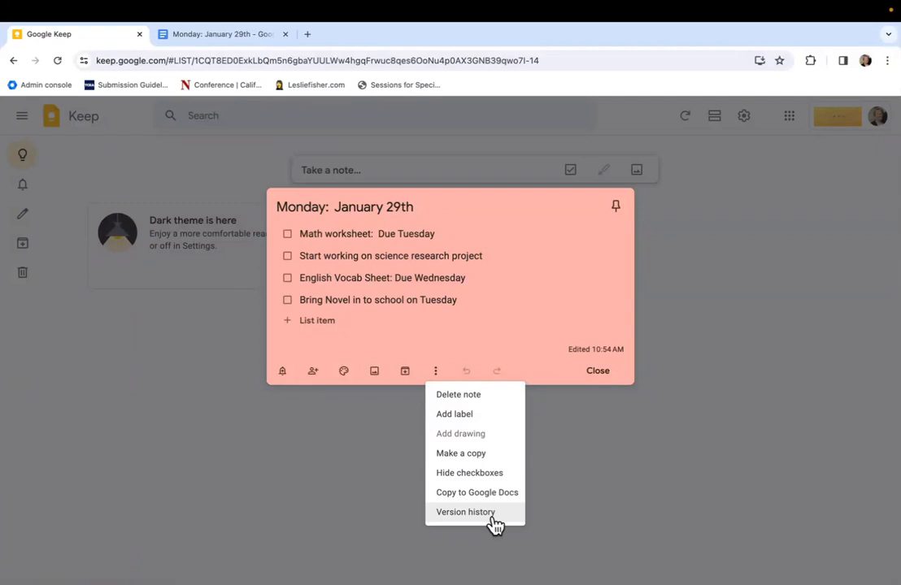
click(583, 509)
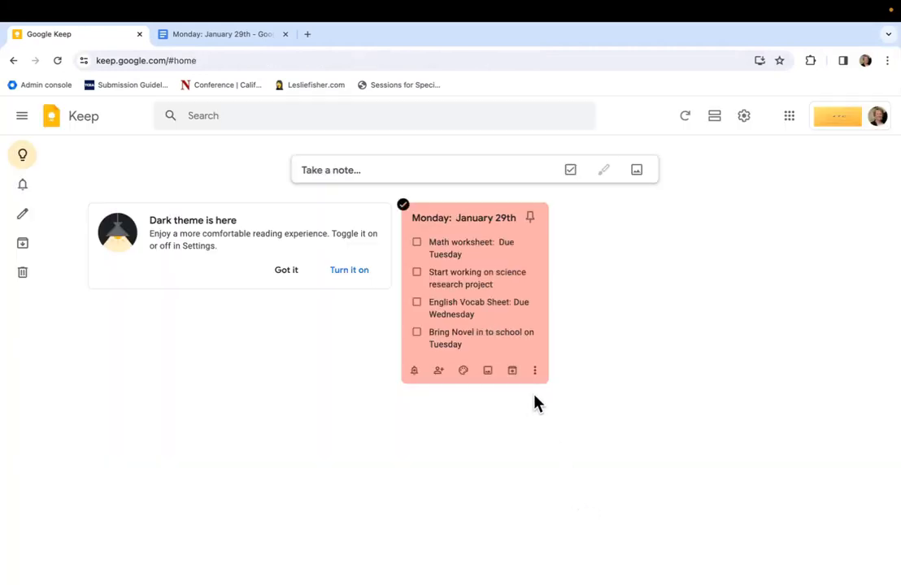
Reopen the homework note, view its collaborator sharing options, and close it without adding anyone
click(488, 353)
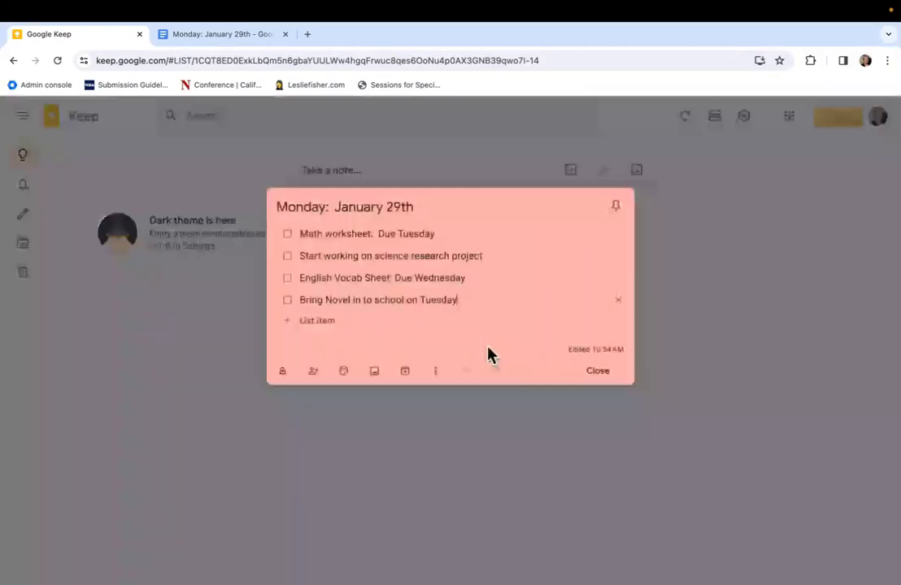
click(314, 377)
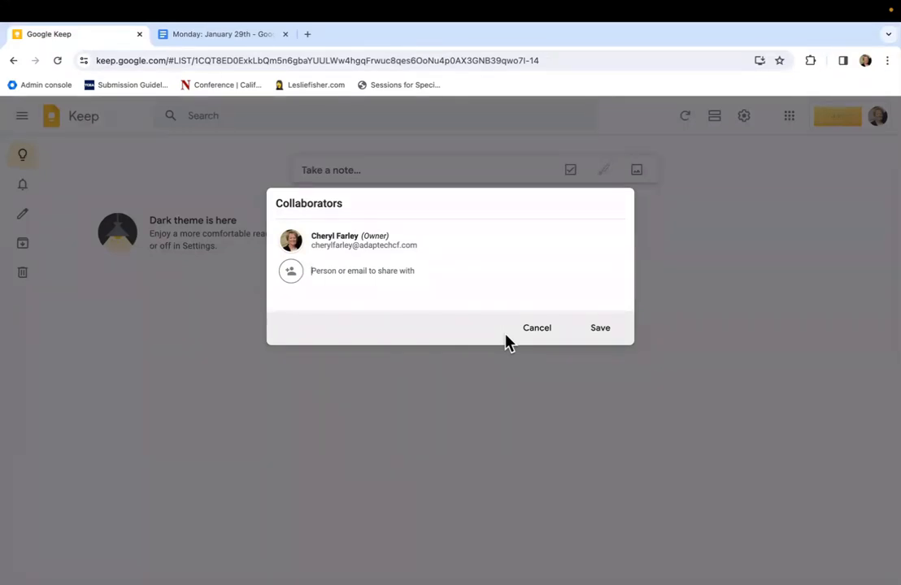
click(539, 329)
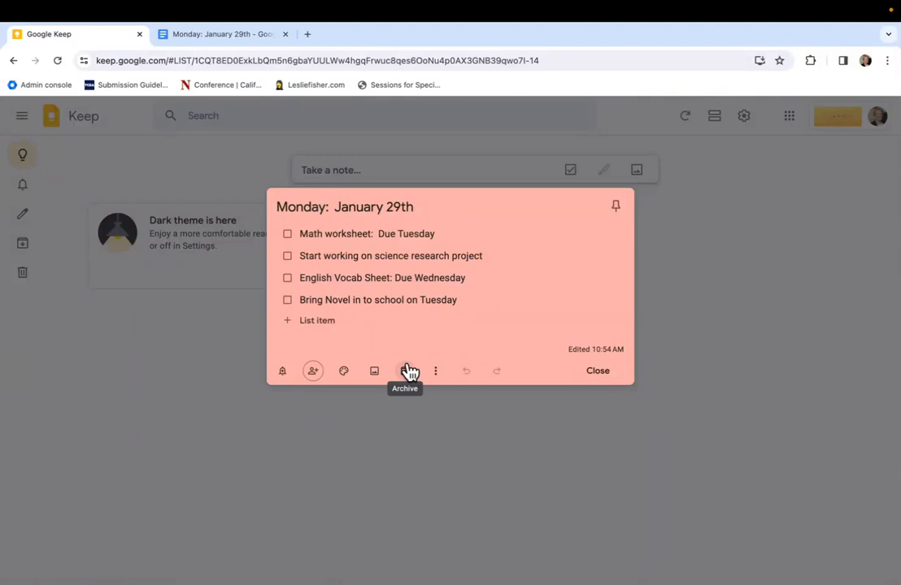
click(594, 375)
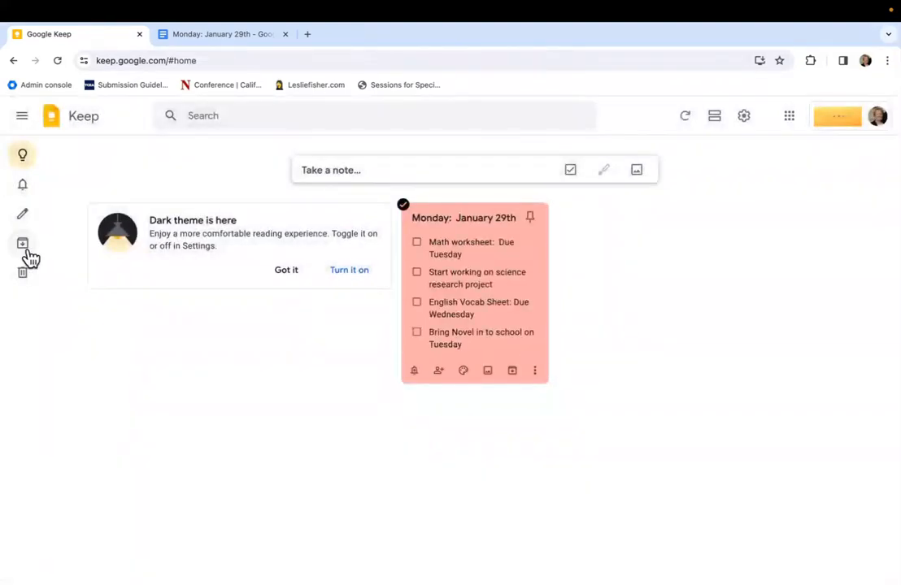
mouse_move(31, 258)
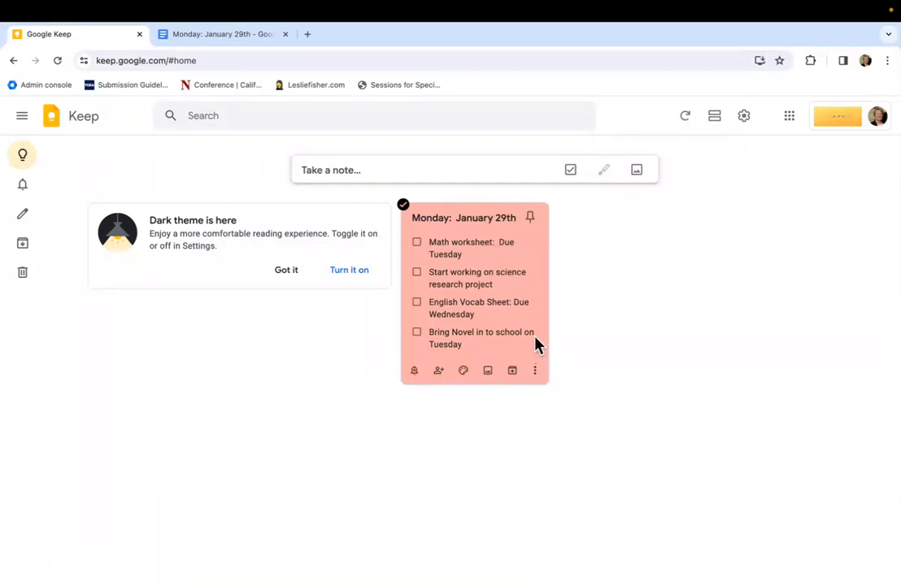
click(538, 299)
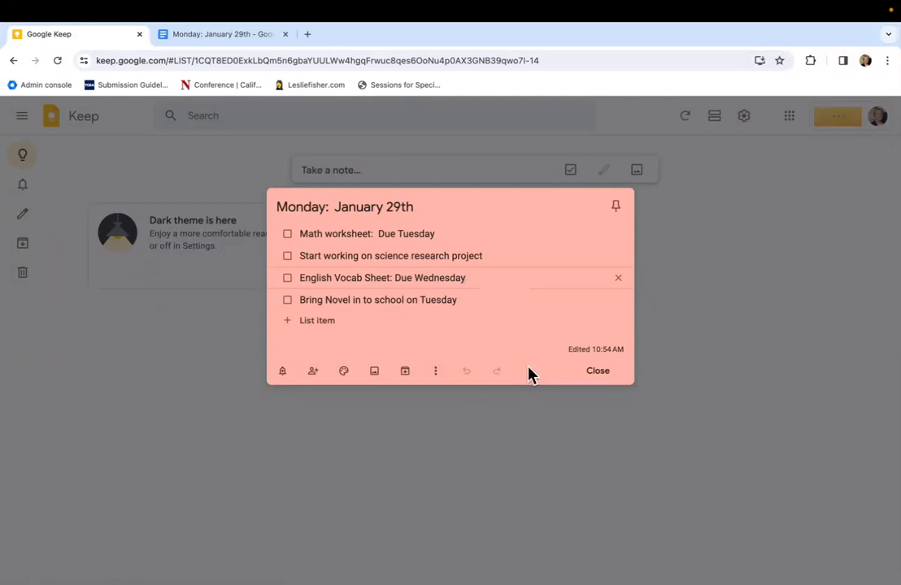
click(607, 371)
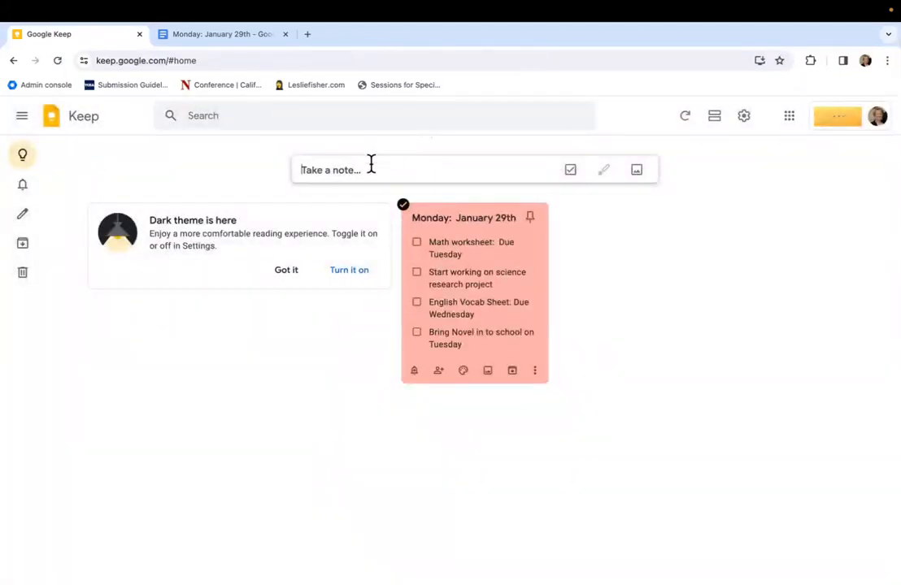
Create a note titled "Tuesday" with a light green background color and close it
click(368, 166)
click(326, 164)
text(Tuesday)
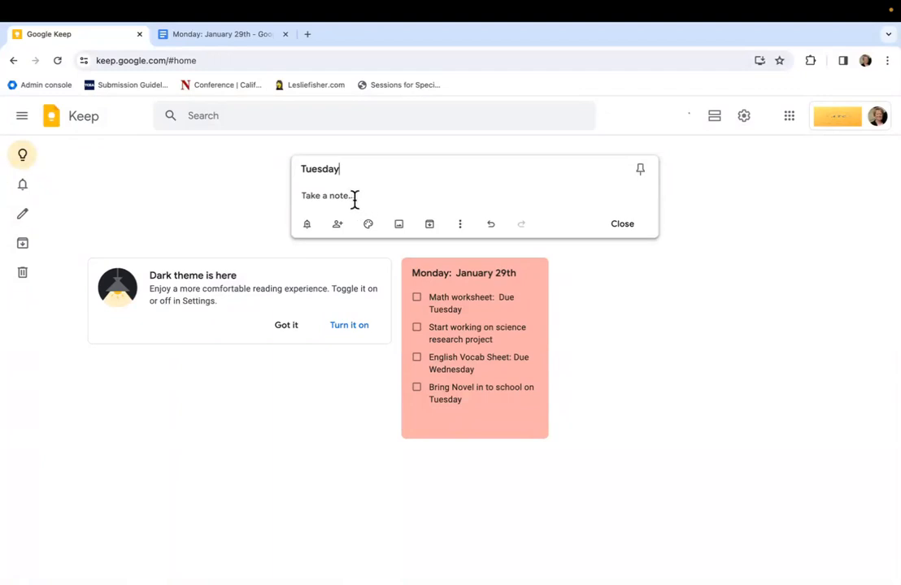
click(368, 224)
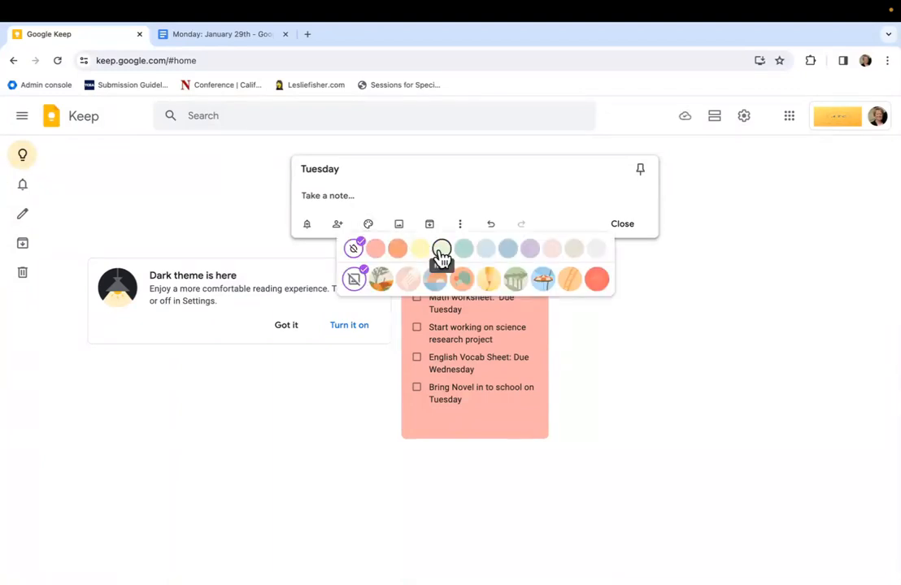
click(442, 248)
click(624, 223)
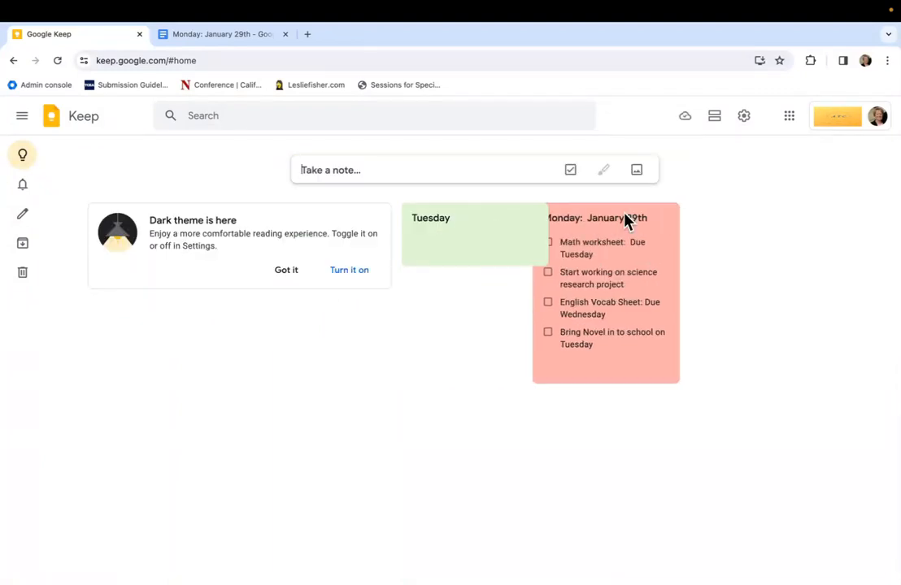
Create a note titled "Wednesday" with a light blue background color and close it
click(382, 170)
click(307, 168)
text(Wednesday)
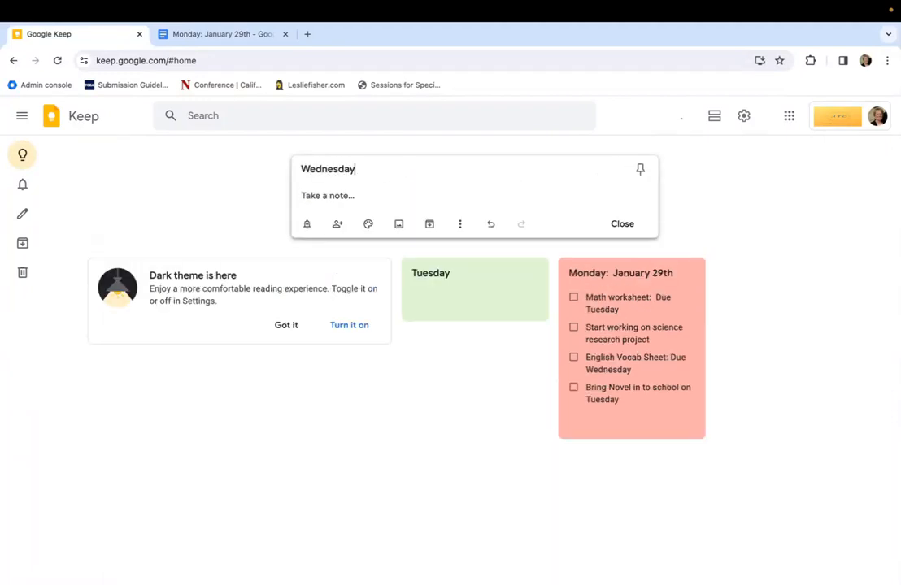
click(369, 224)
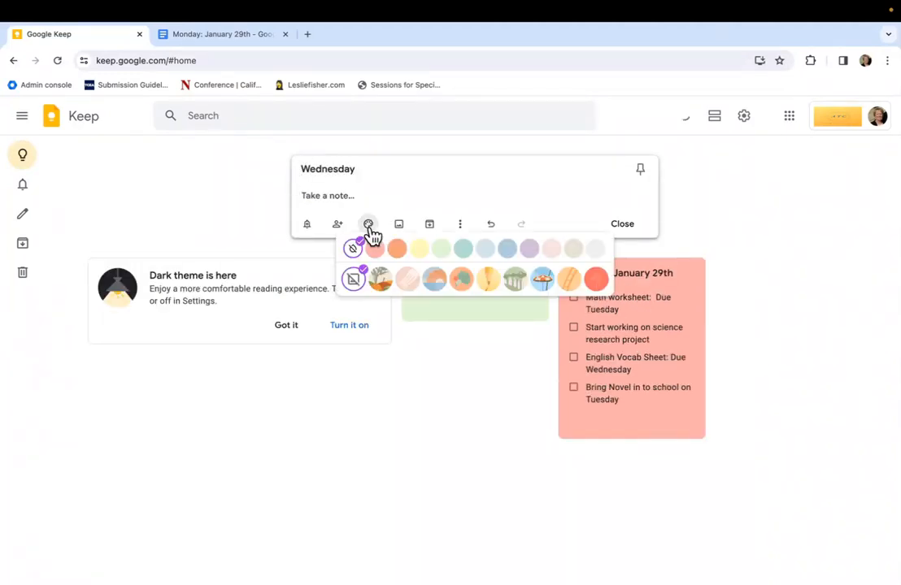
click(485, 249)
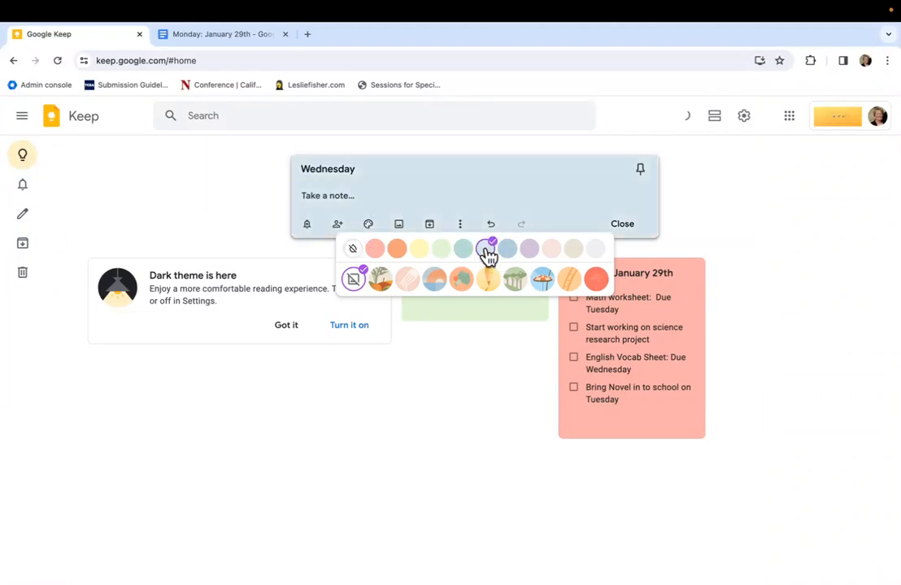
click(627, 228)
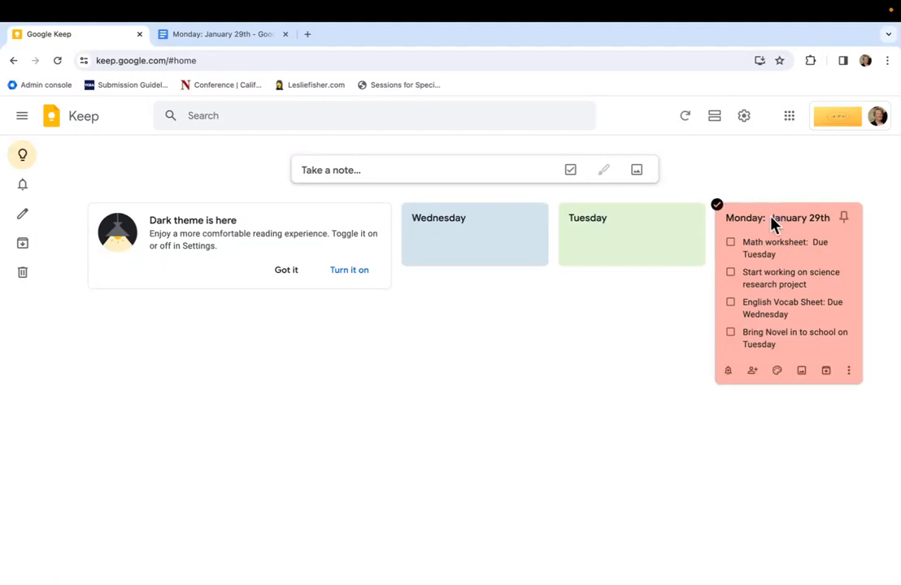
Rearrange the three notes into the order Monday, Tuesday, Wednesday
drag(772, 217, 437, 225)
drag(764, 211, 603, 234)
drag(606, 215, 464, 216)
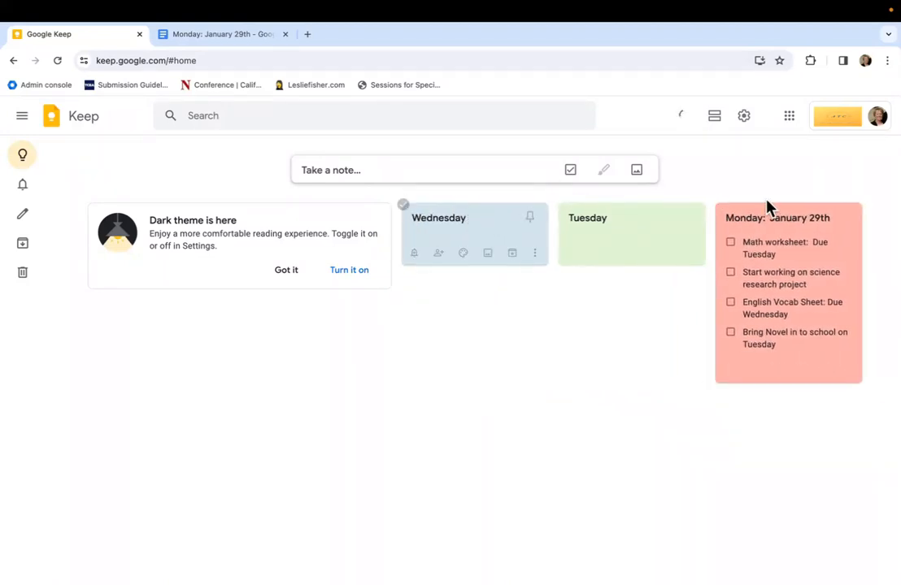
drag(764, 212, 598, 218)
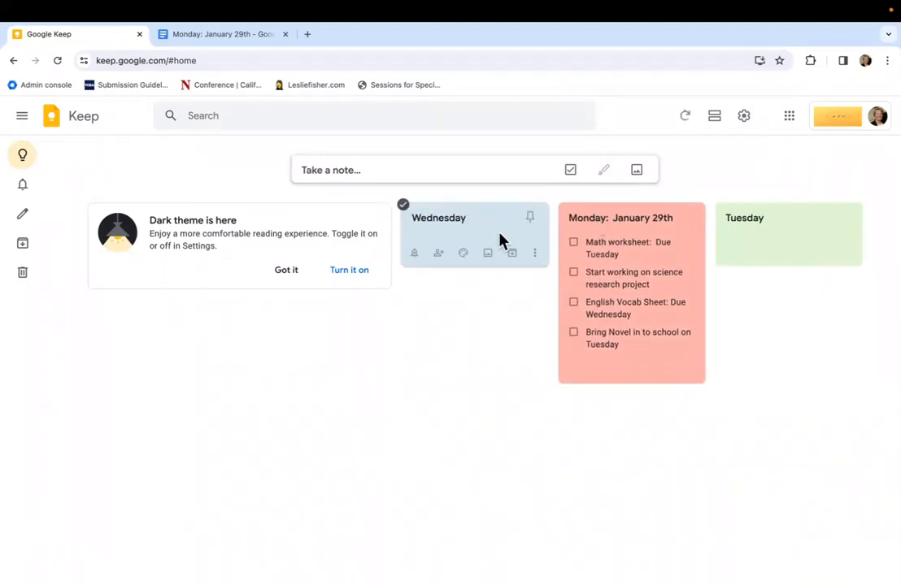
drag(498, 238, 837, 231)
drag(510, 270, 769, 481)
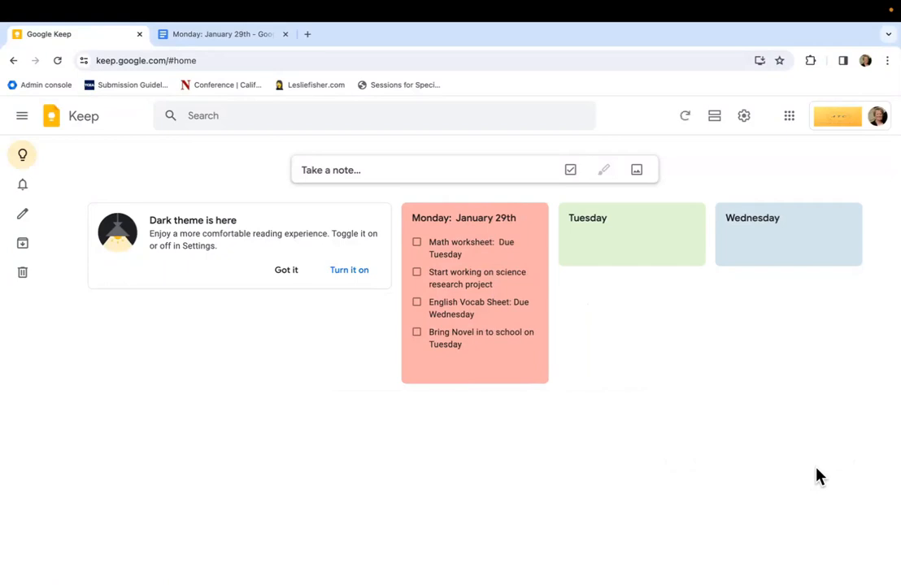
mouse_move(527, 223)
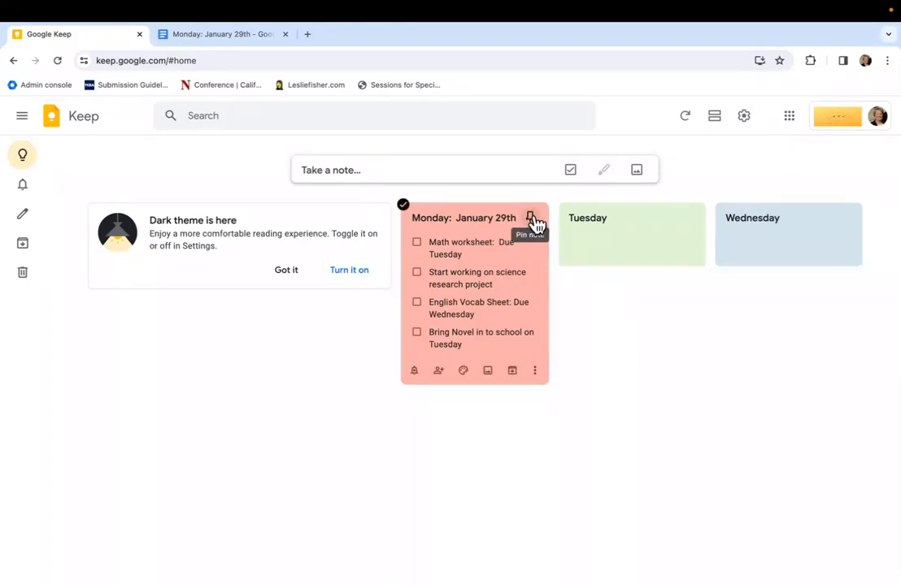
Pin the Monday, Tuesday and Wednesday notes and arrange them in the order Monday, Wednesday, Tuesday
click(530, 219)
scroll(228, 519, down, 1)
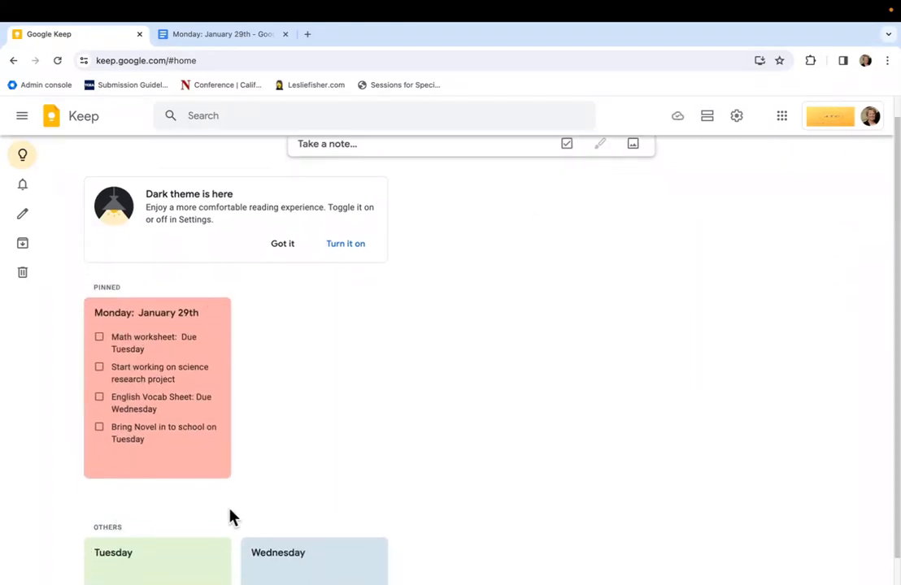
scroll(229, 517, down, 1)
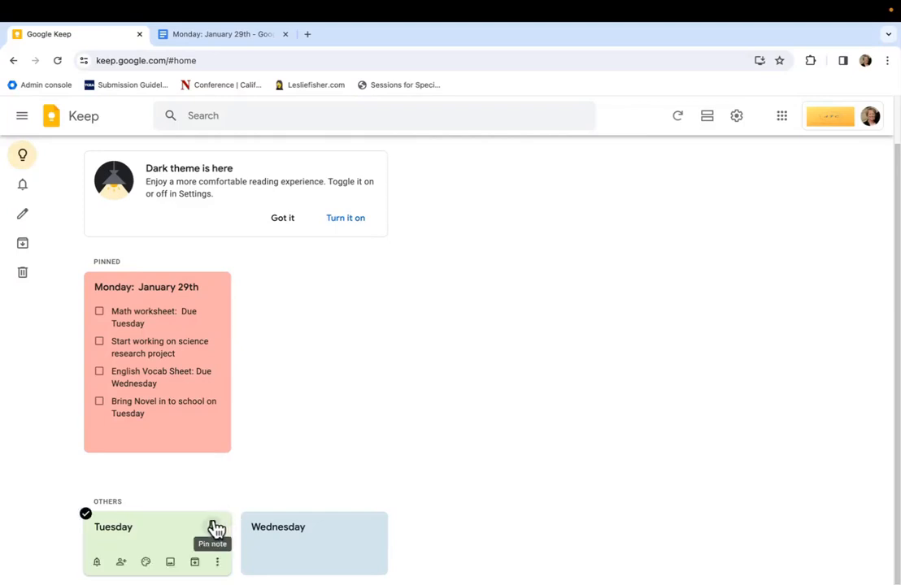
click(215, 530)
click(213, 532)
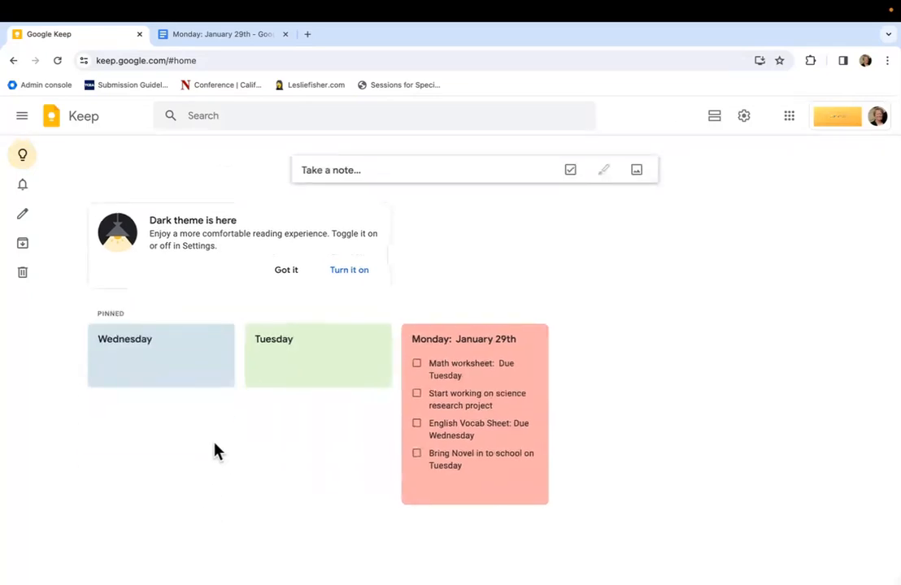
drag(305, 356, 771, 392)
drag(486, 337, 106, 342)
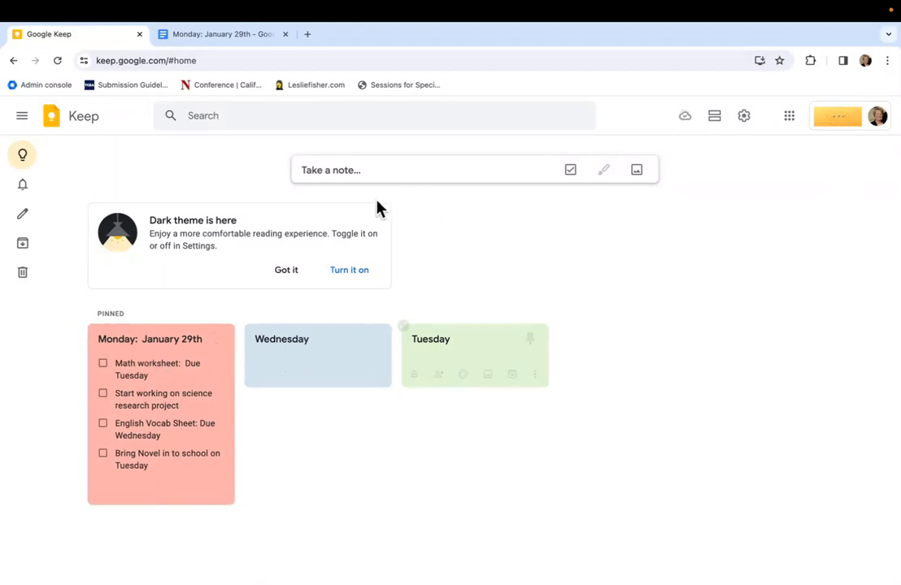
Create a note titled "Science Project Notes" and close it, leaving it unpinned
click(335, 171)
click(328, 167)
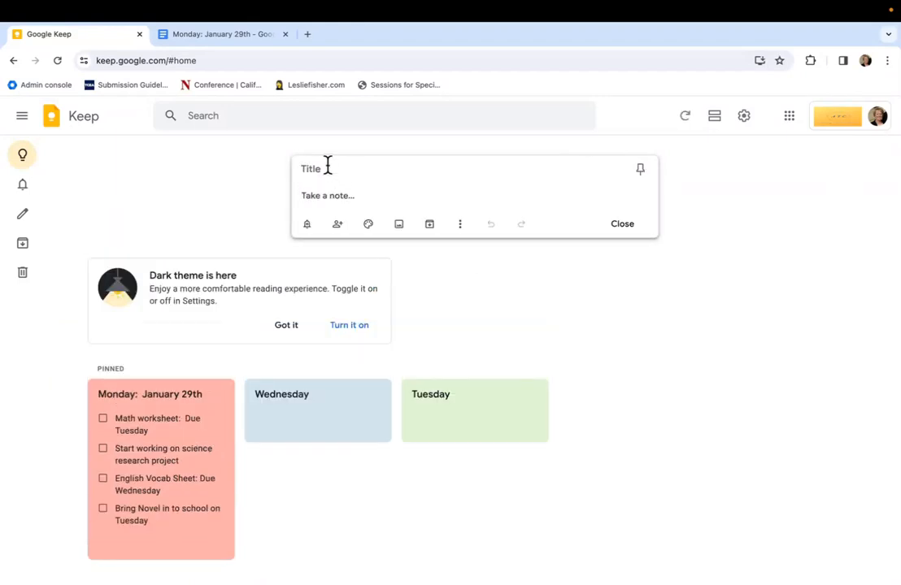
text(Science Pr)
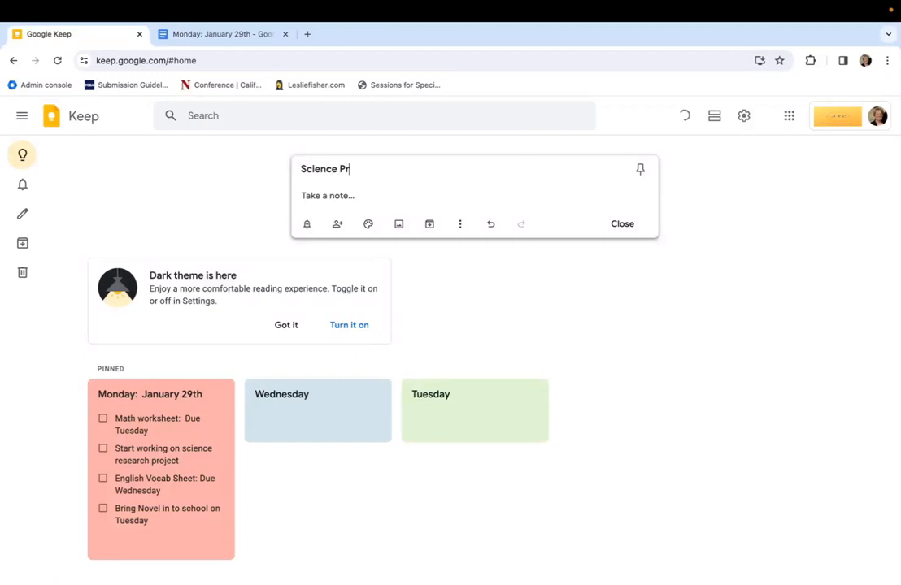
text(oject Notes)
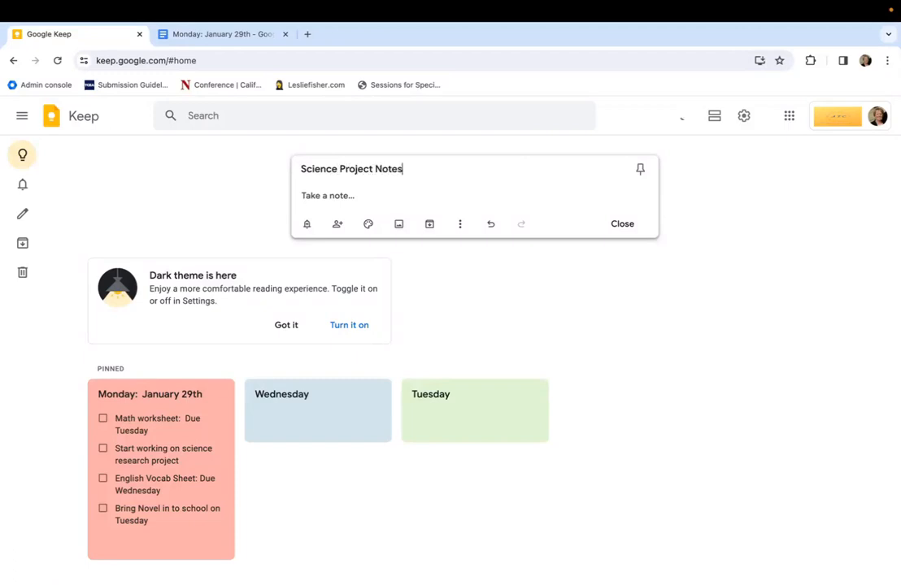
click(625, 225)
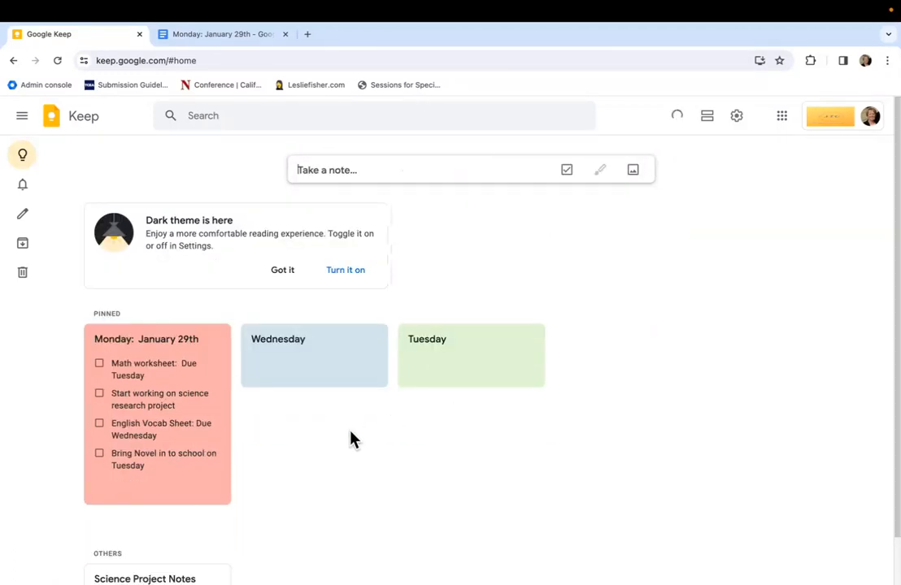
scroll(349, 439, down, 1)
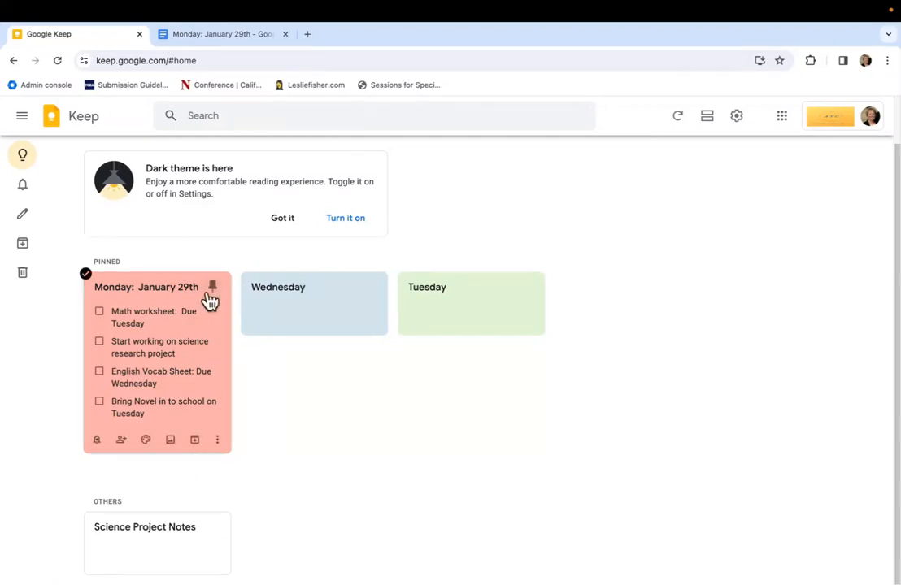
Unpin the Monday note and pin it again
mouse_move(211, 297)
click(215, 289)
click(216, 412)
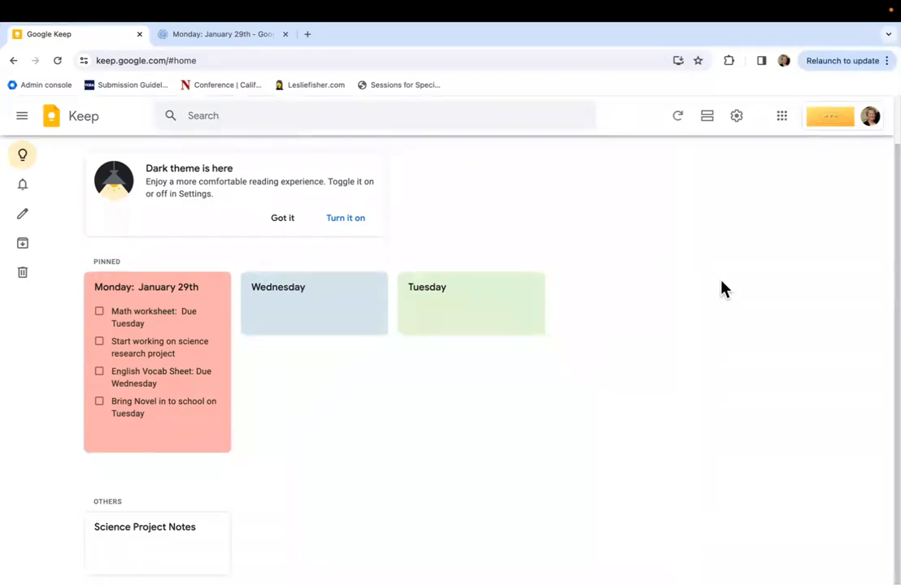
Open the Monday note and check off the math worksheet and English vocab sheet items
click(211, 336)
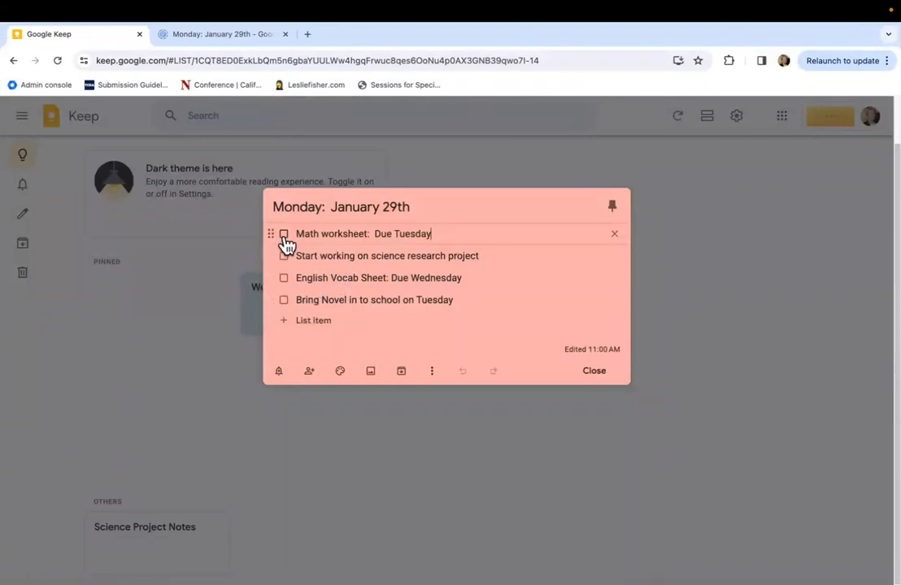
click(283, 235)
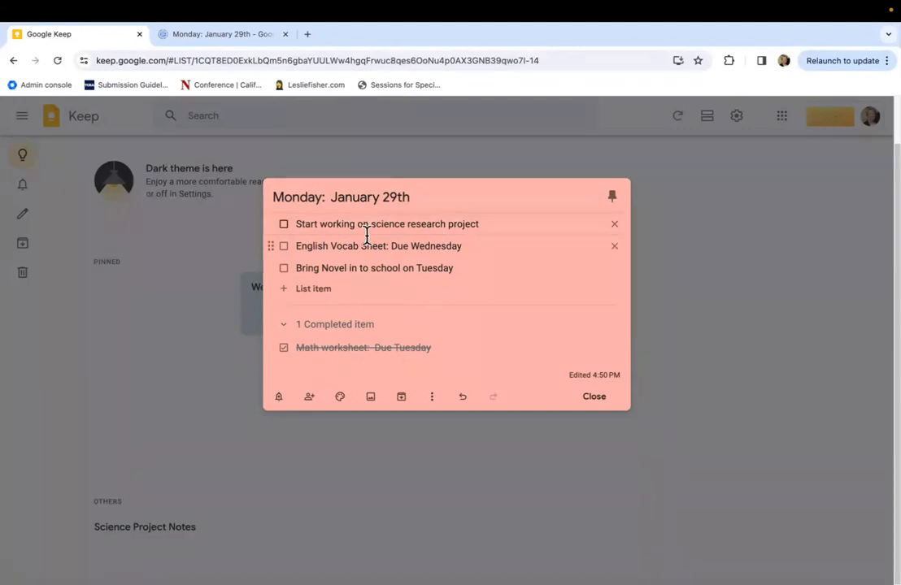
click(284, 348)
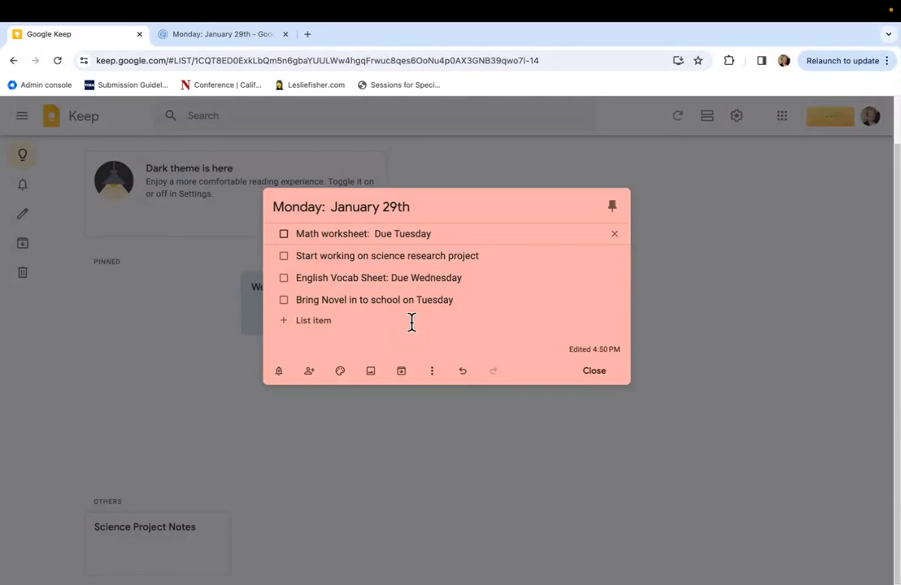
click(283, 234)
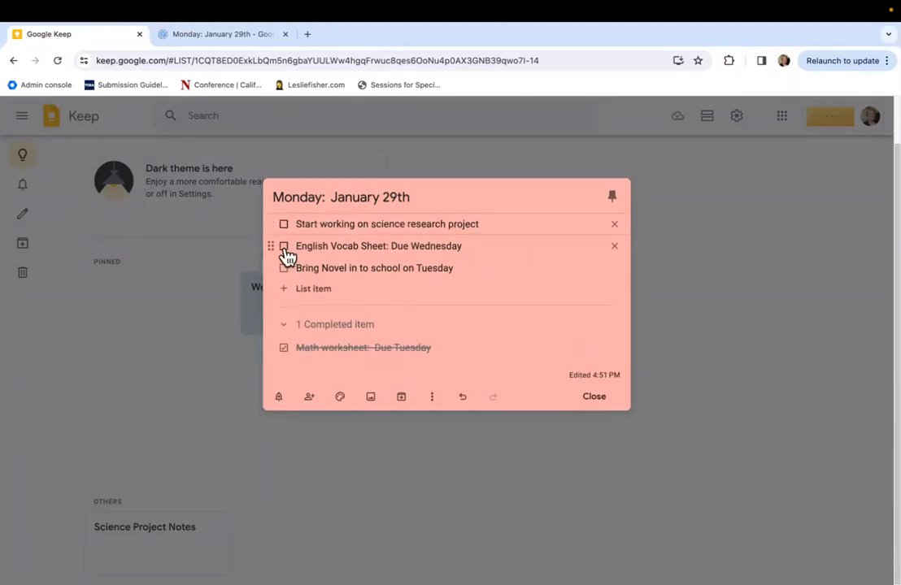
click(284, 248)
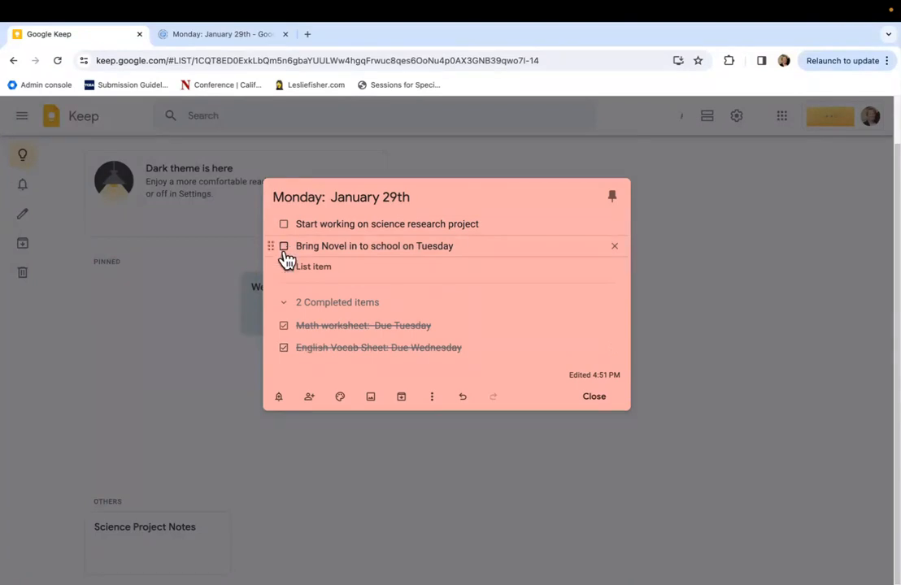
Change the date in the open note's title so that it reads "Monday: February 7th"
click(412, 197)
key(BackSpace)
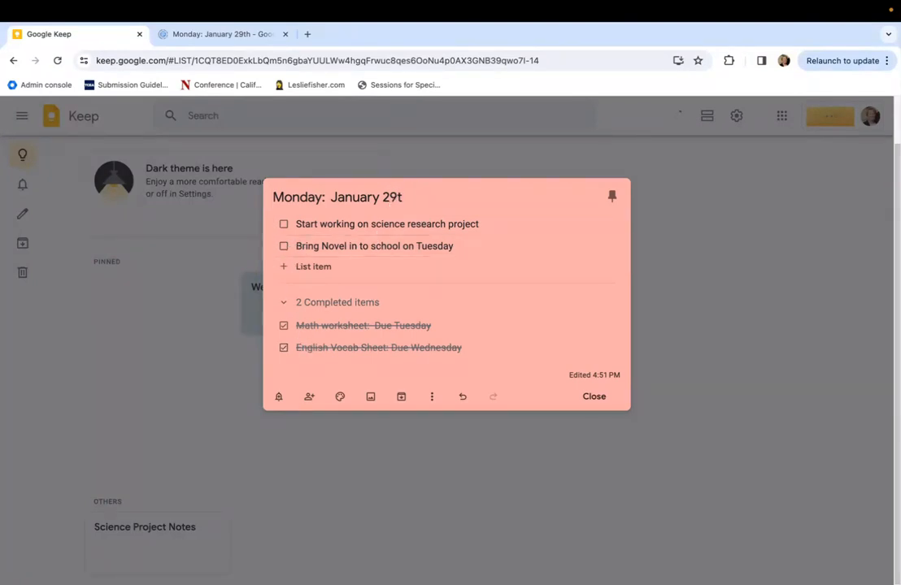
key(BackSpace)
key(BackSpace)
key(BackSpace)
key(BackSpace)
key(BackSpace)
key(BackSpace)
key(BackSpace)
key(BackSpace)
key(BackSpace)
key(BackSpace)
key(BackSpace)
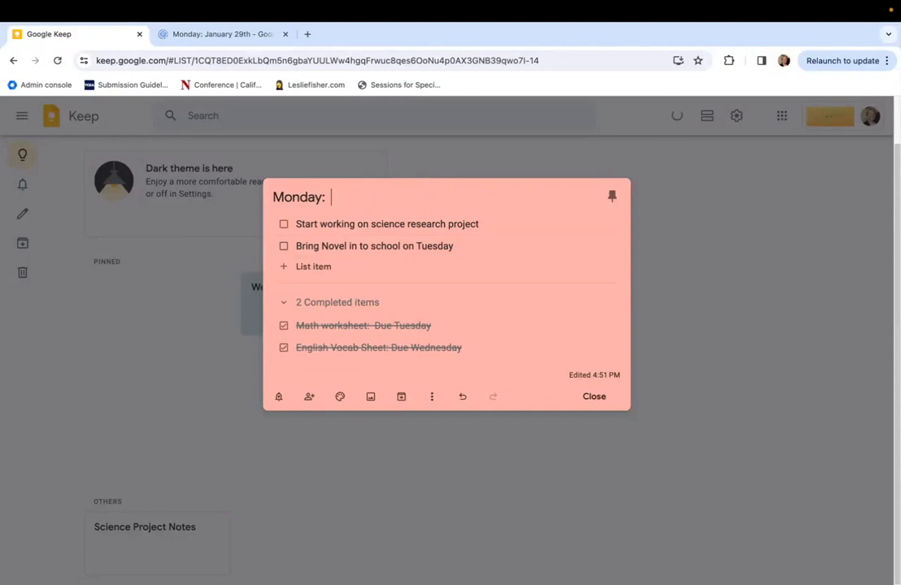
text(February 7th)
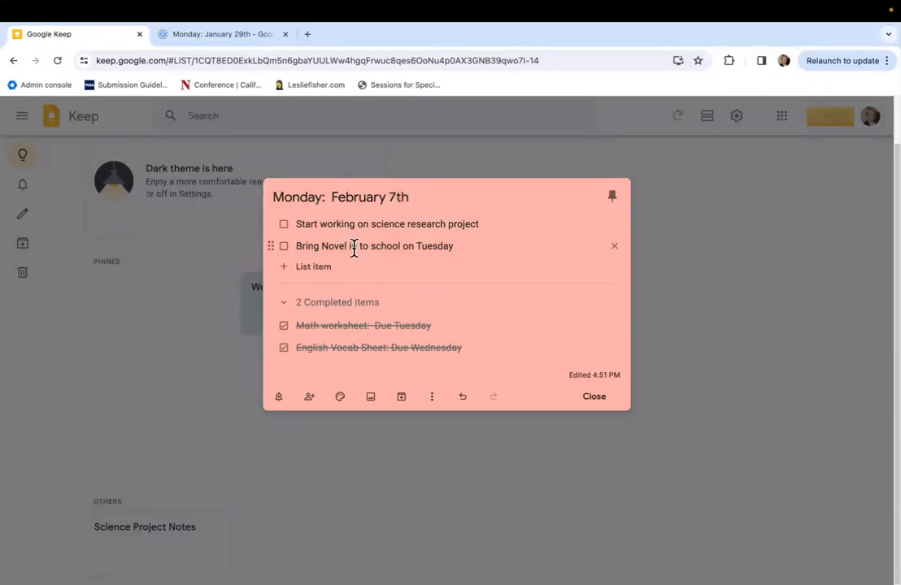
Uncheck the completed math worksheet and English vocab sheet items and close the note
click(284, 325)
click(284, 349)
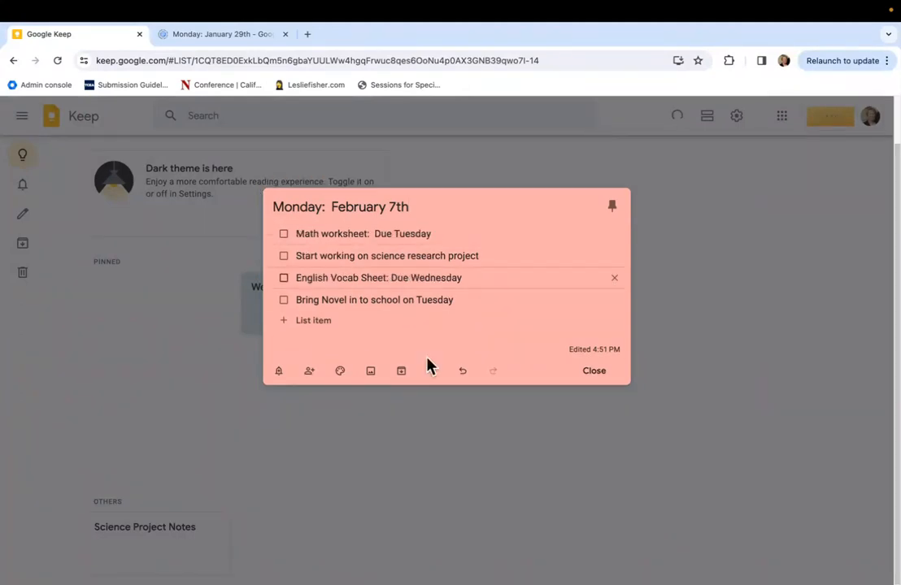
click(598, 372)
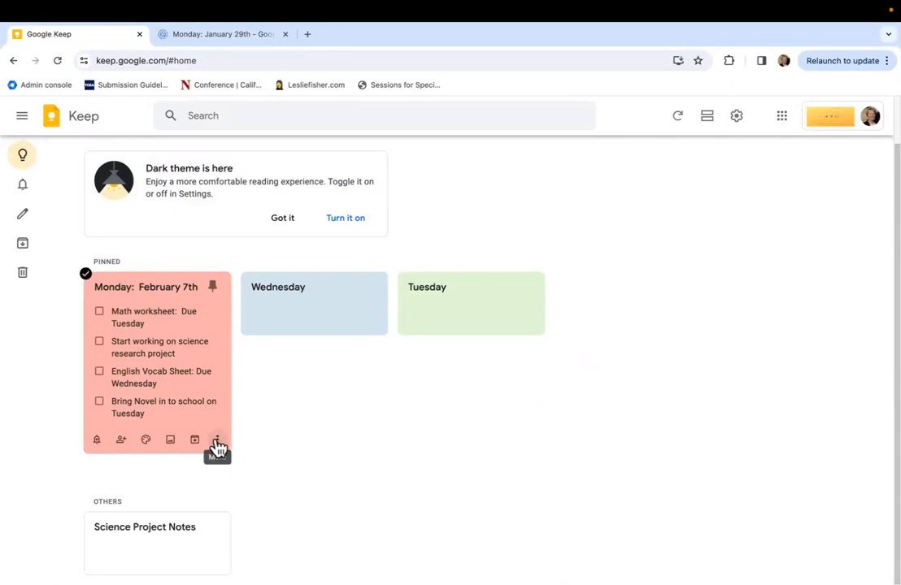
Reopen the pinned Monday note and mark the math worksheet and English vocab sheet items as completed
click(211, 325)
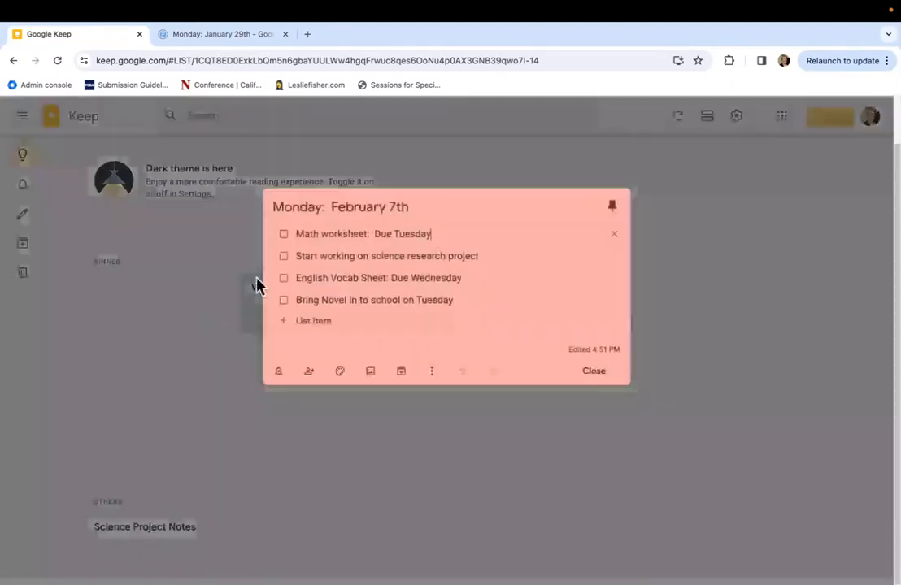
click(284, 234)
click(285, 246)
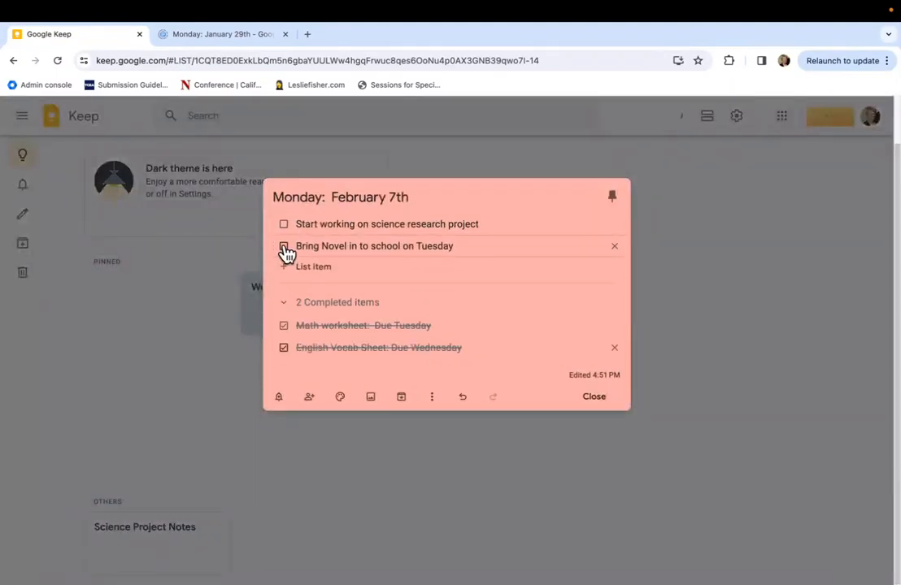
Make a copy of the Monday: February 7th note, dismiss the notification and close the original
click(432, 397)
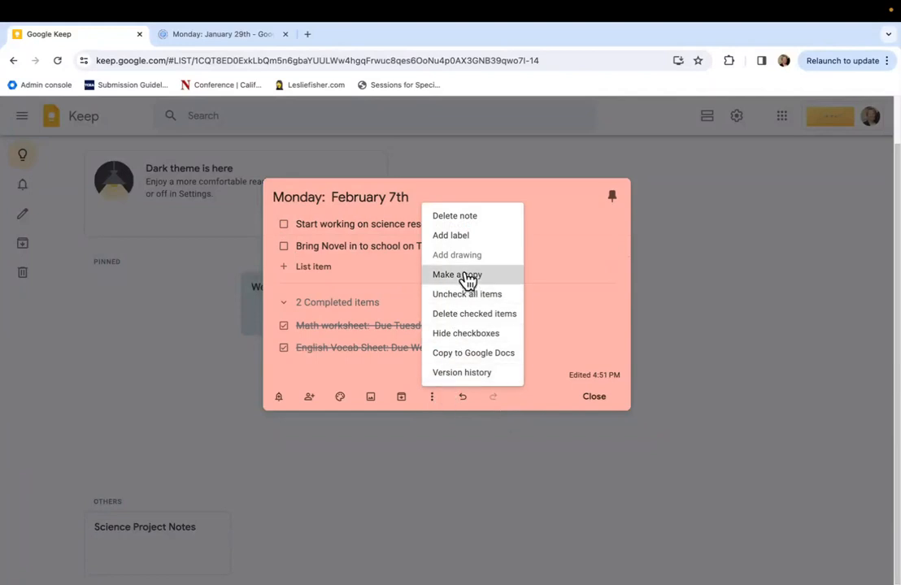
click(461, 275)
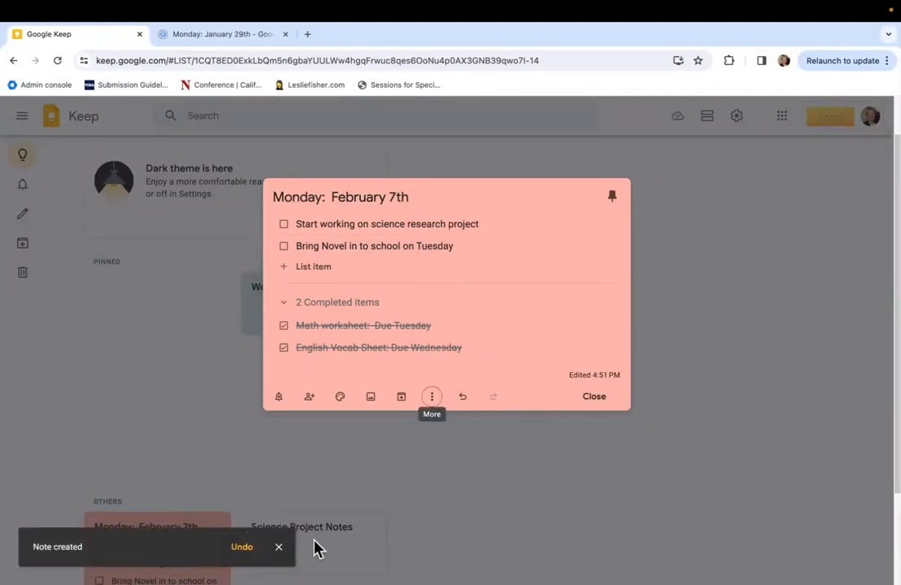
click(279, 548)
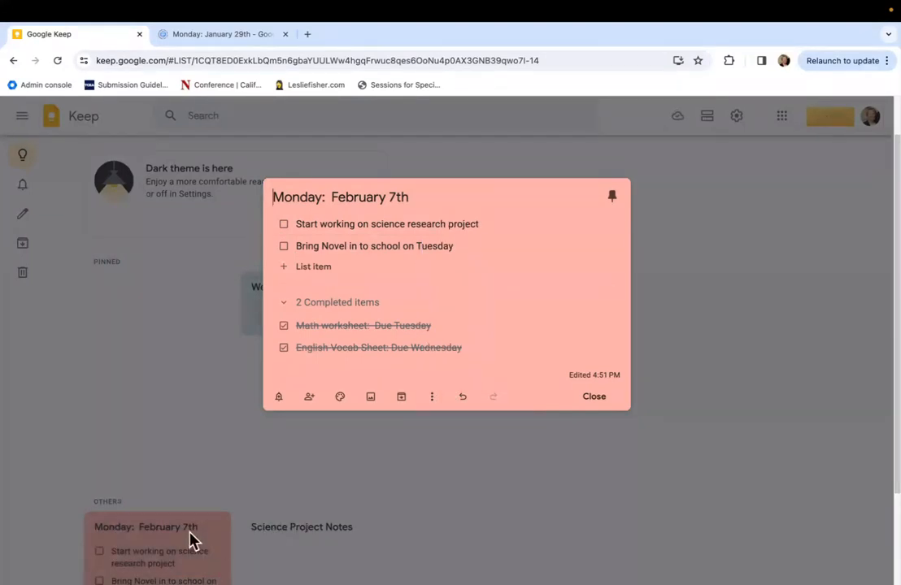
click(593, 398)
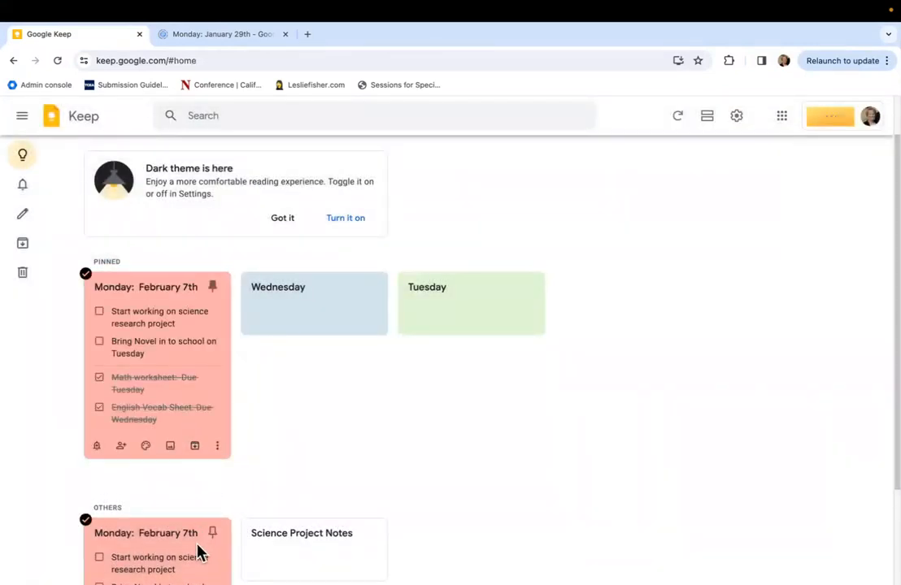
Open the copied, unpinned Monday note, uncheck its two completed items and close it
scroll(198, 545, down, 2)
click(208, 507)
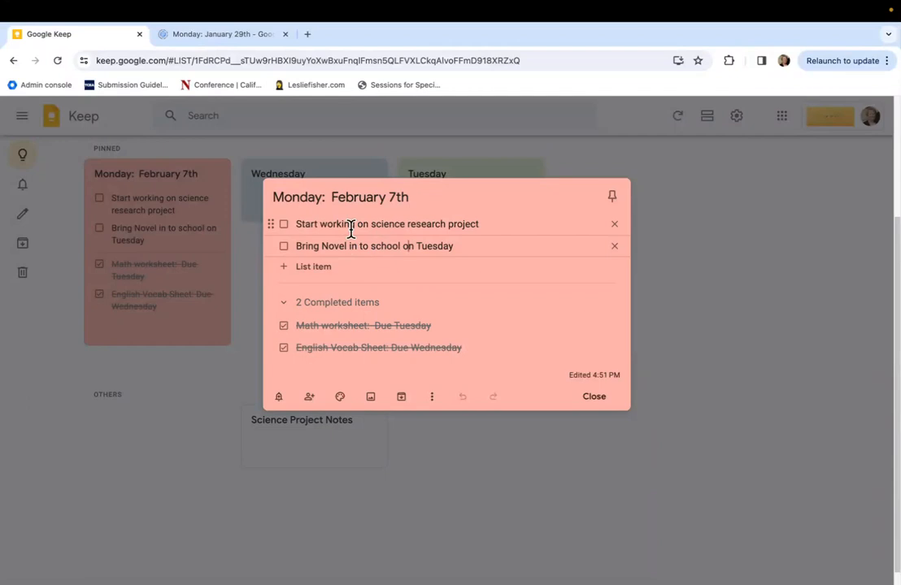
click(284, 326)
click(285, 348)
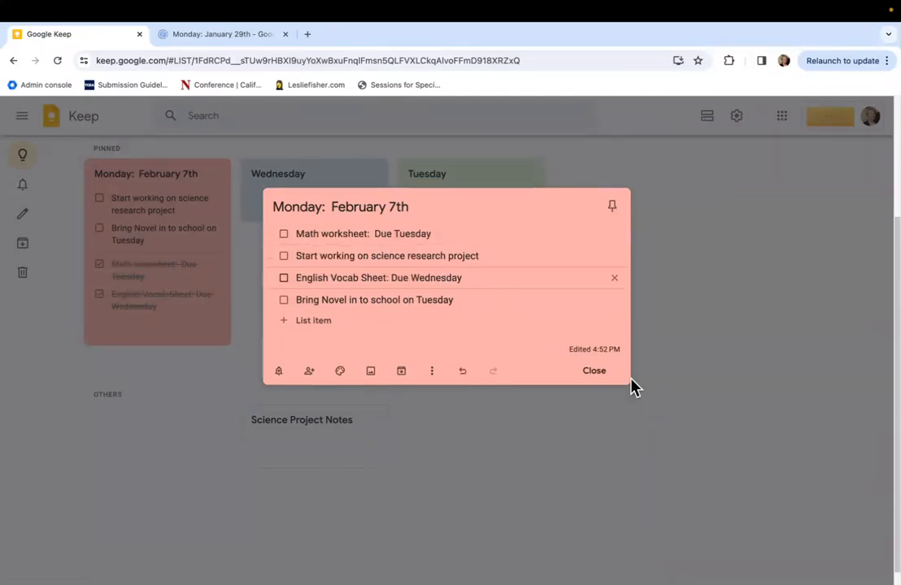
click(594, 372)
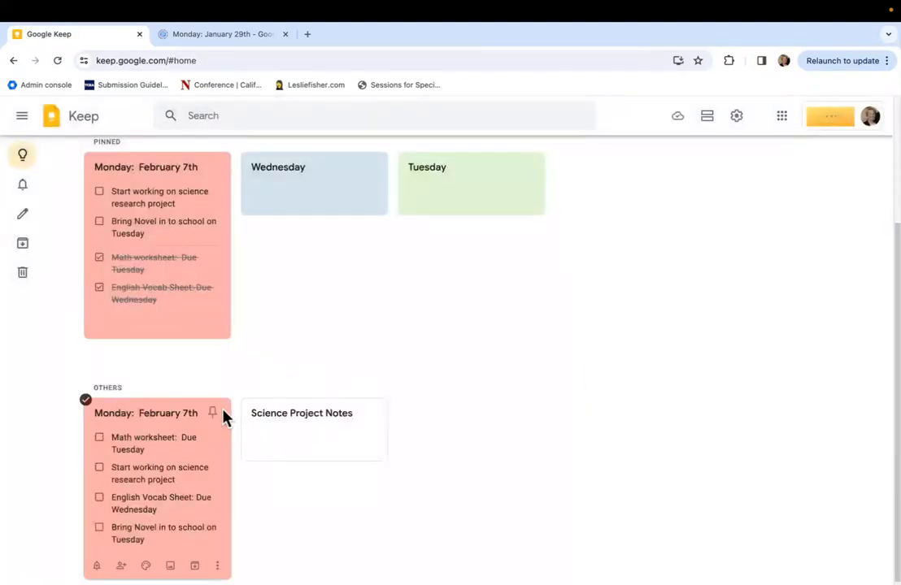